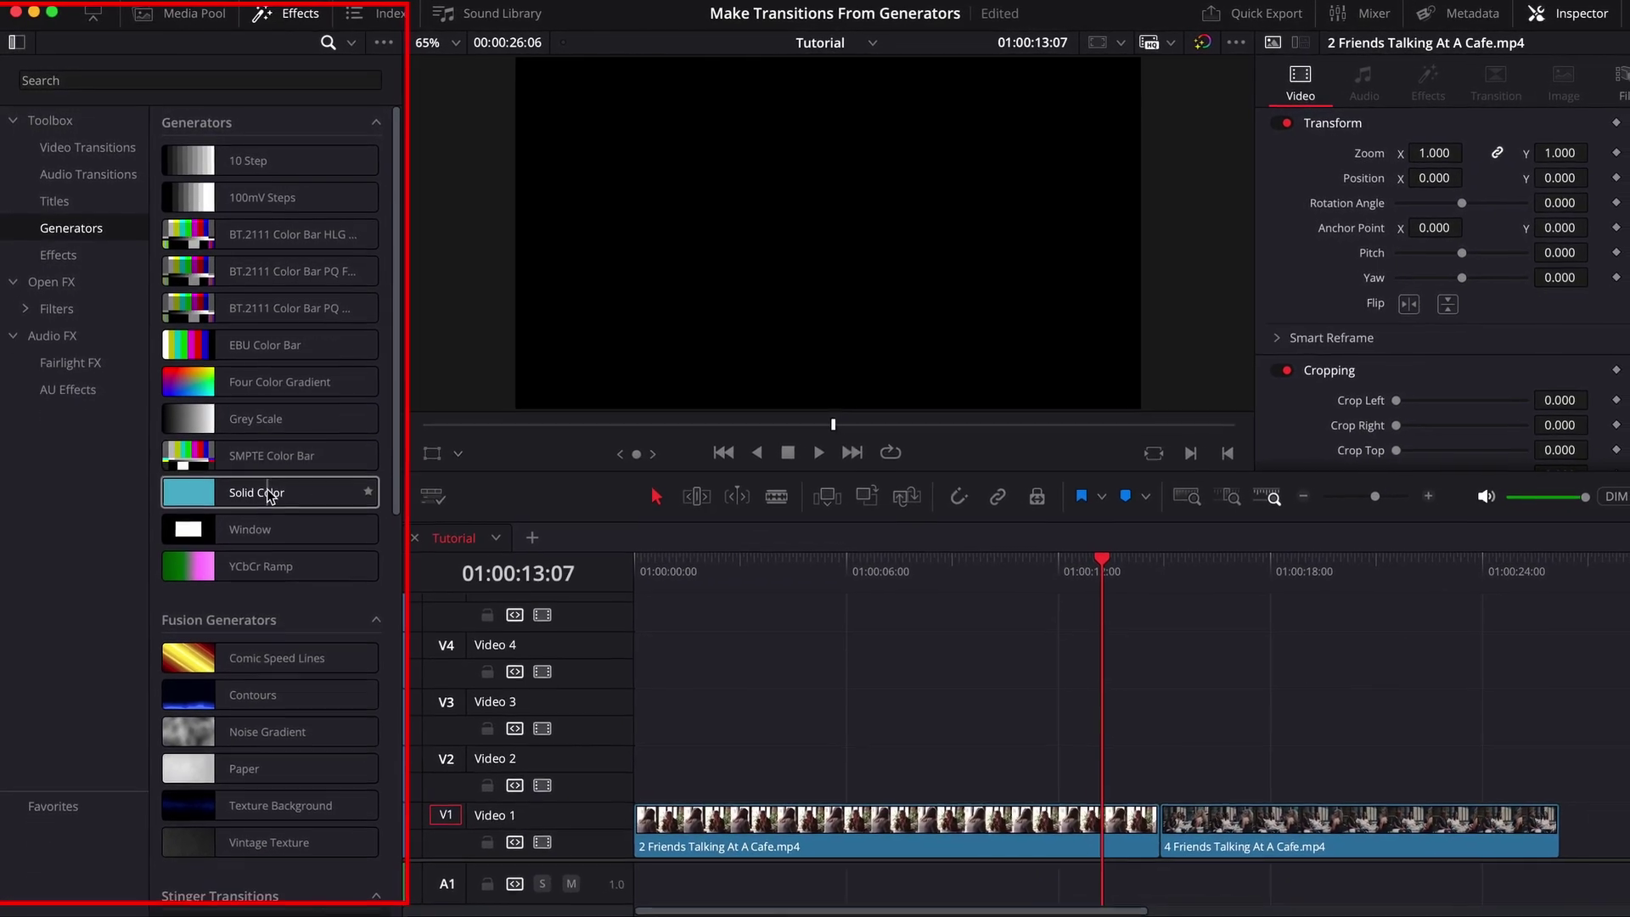
Place a Solid Color generator on V2, trim it to 2 seconds, and centre it over the cut
drag(259, 494, 1003, 754)
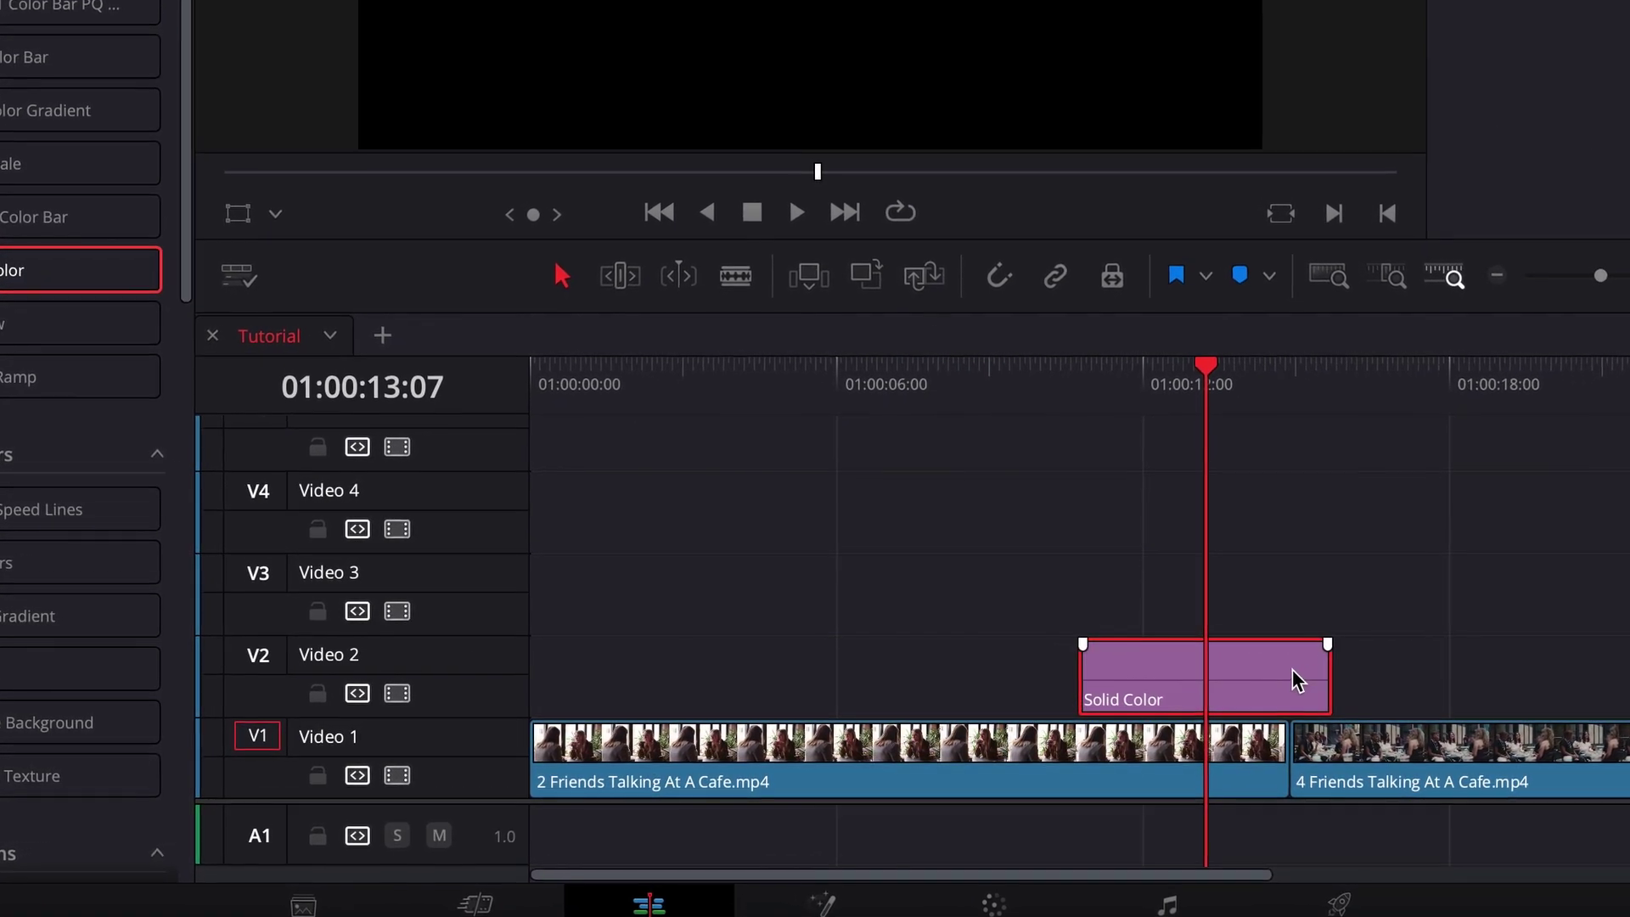
click(1323, 673)
drag(1329, 673, 1176, 690)
click(1127, 688)
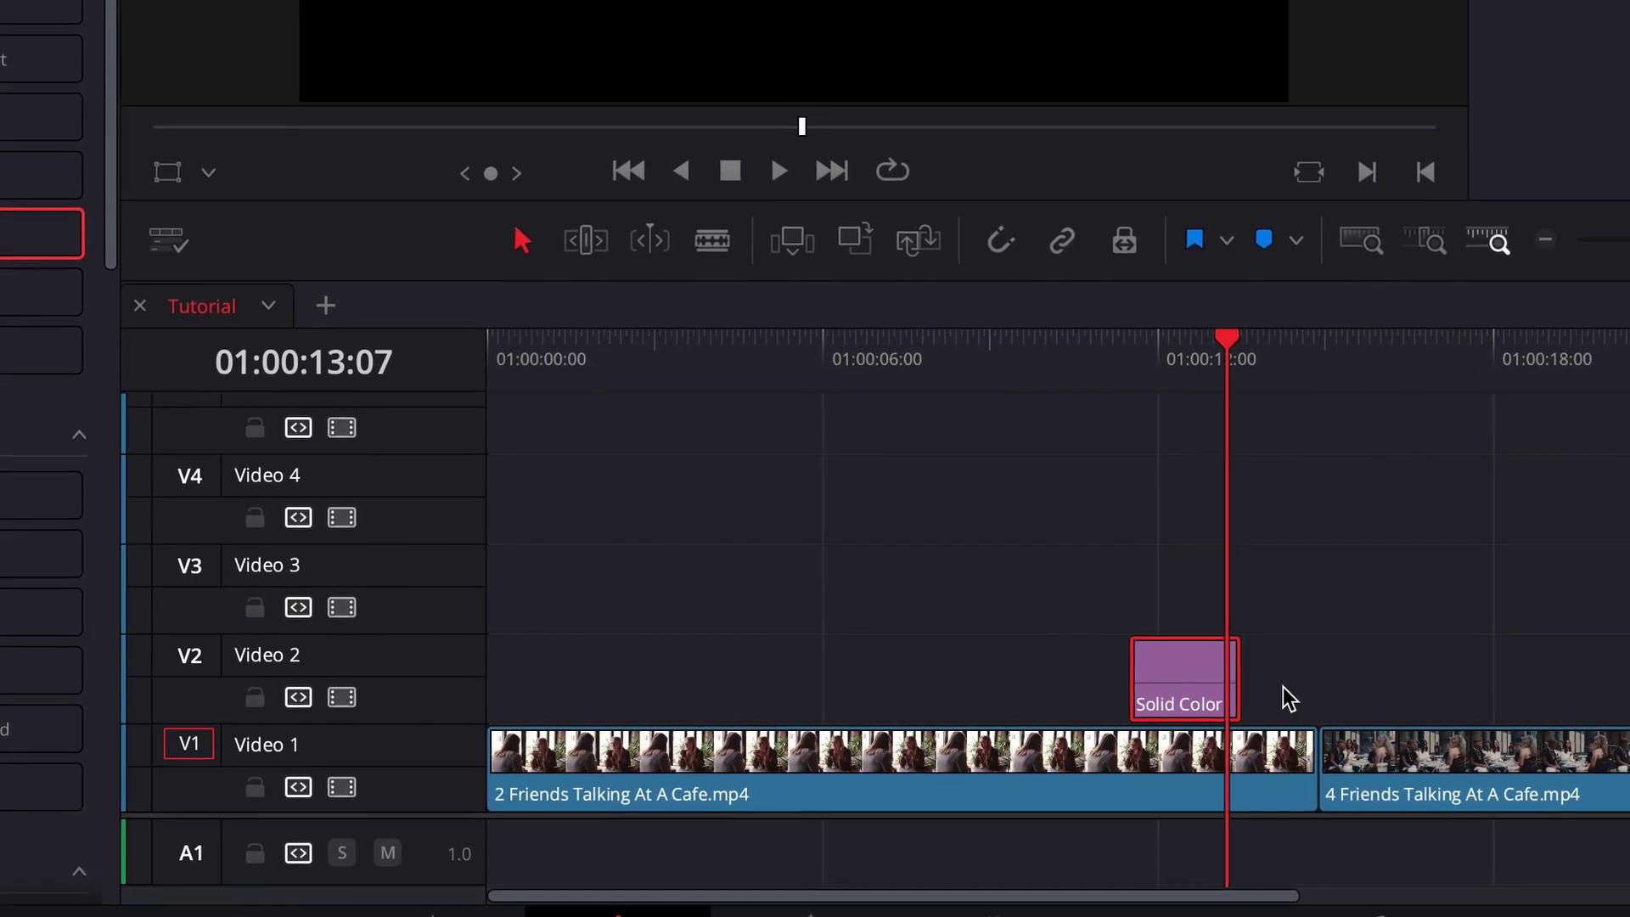
drag(1315, 374, 1319, 382)
drag(1185, 686, 1323, 687)
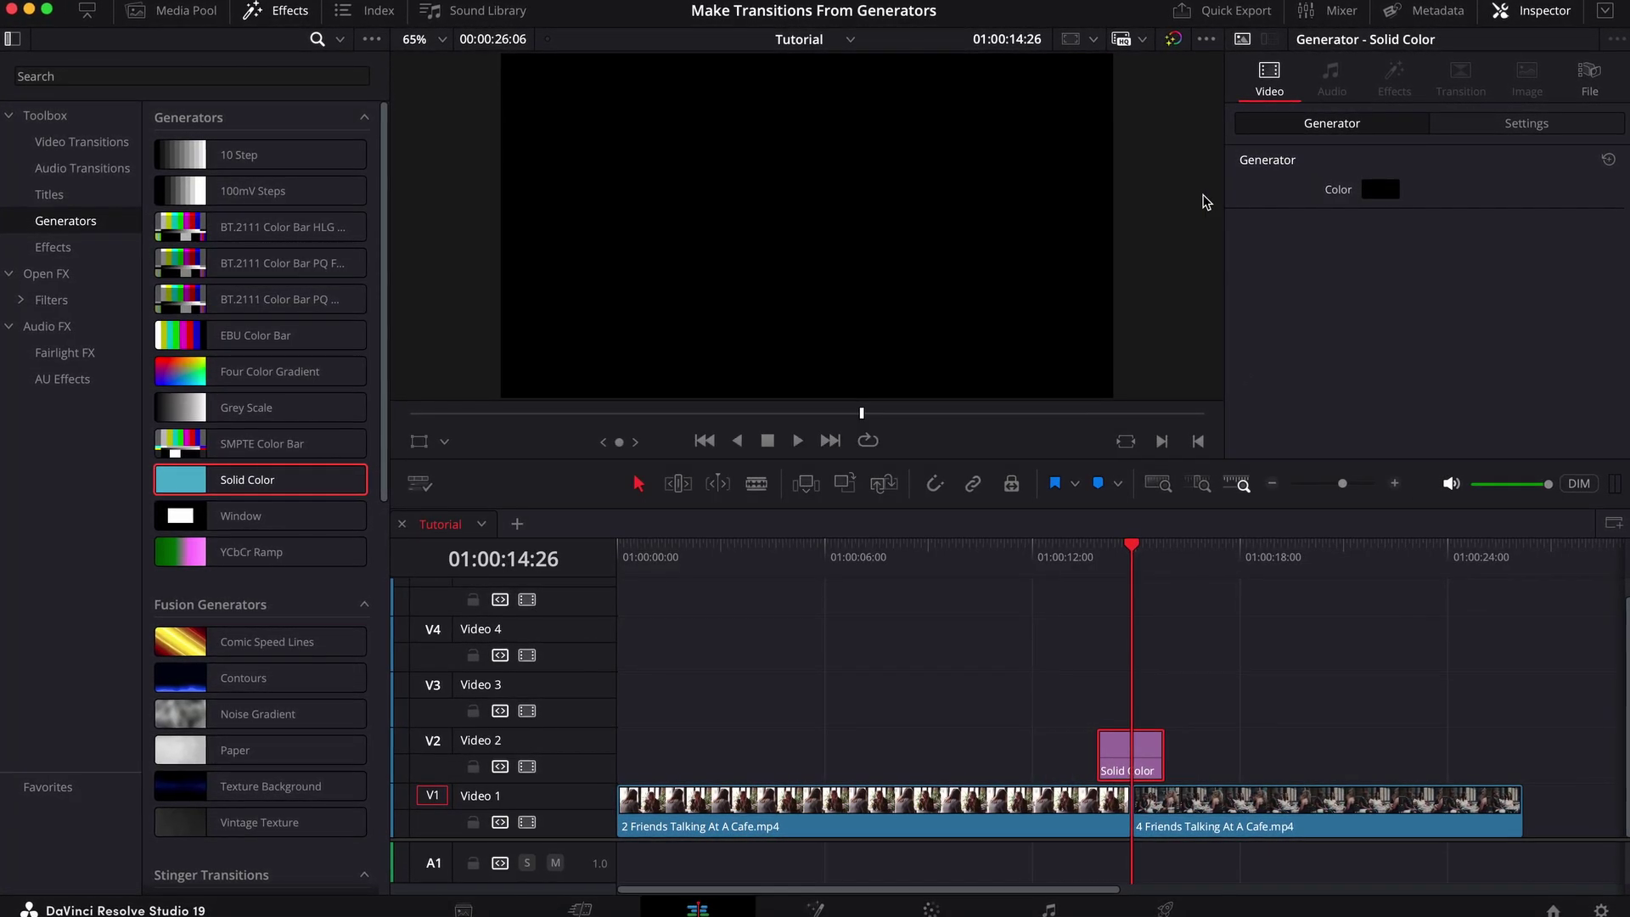
Change the Solid Color generator's colour from black to red in the Inspector
click(1382, 189)
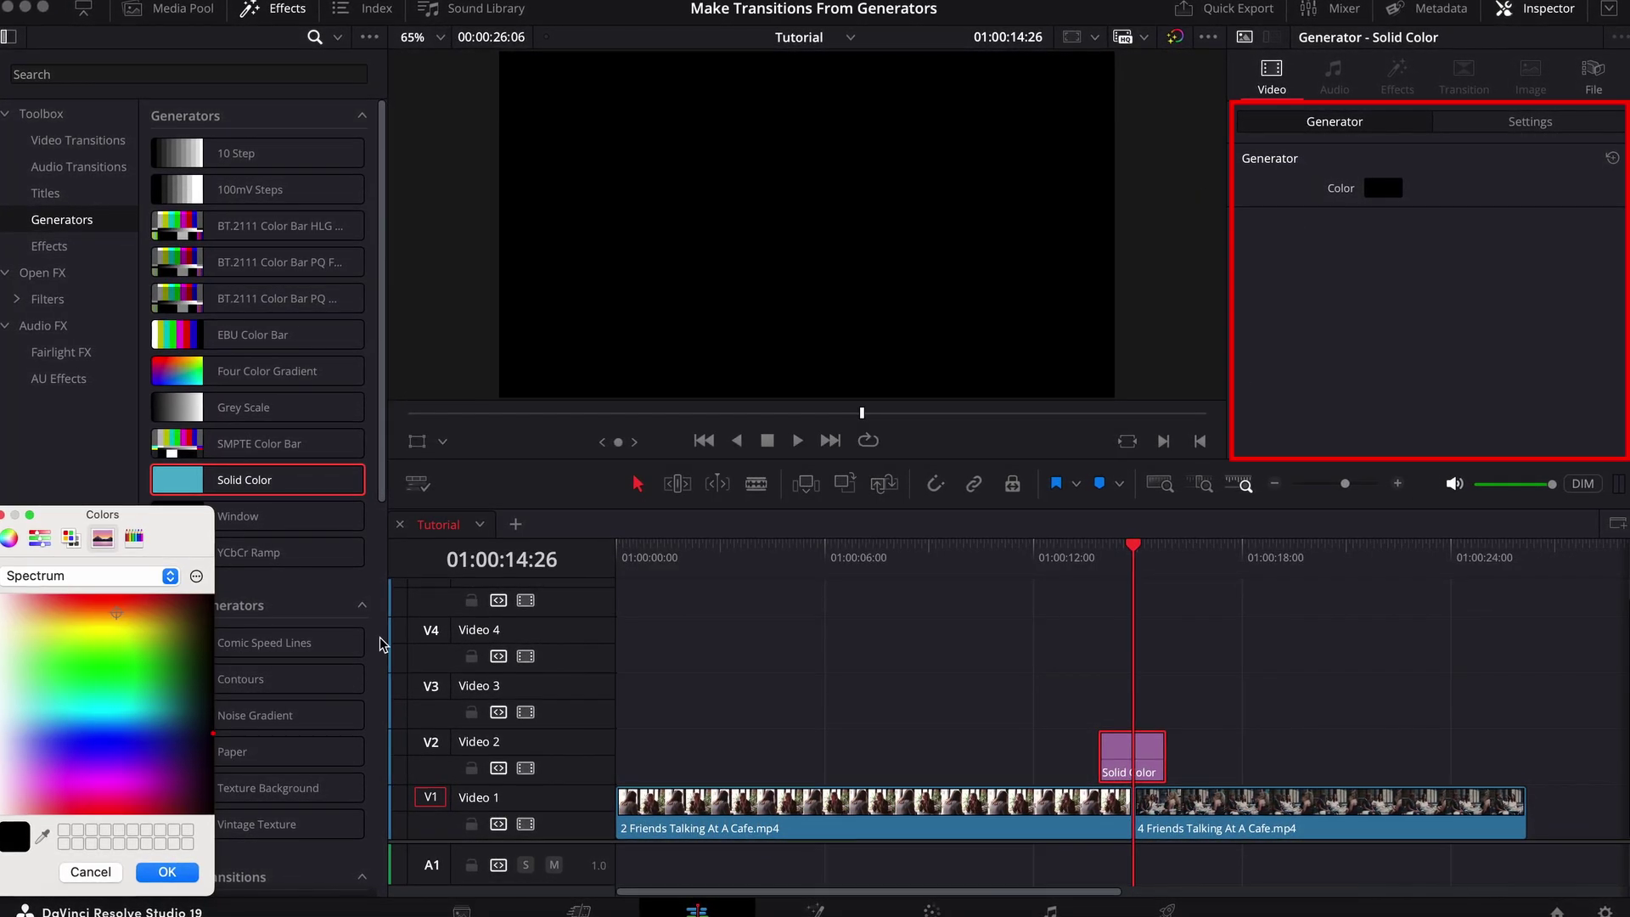
click(87, 600)
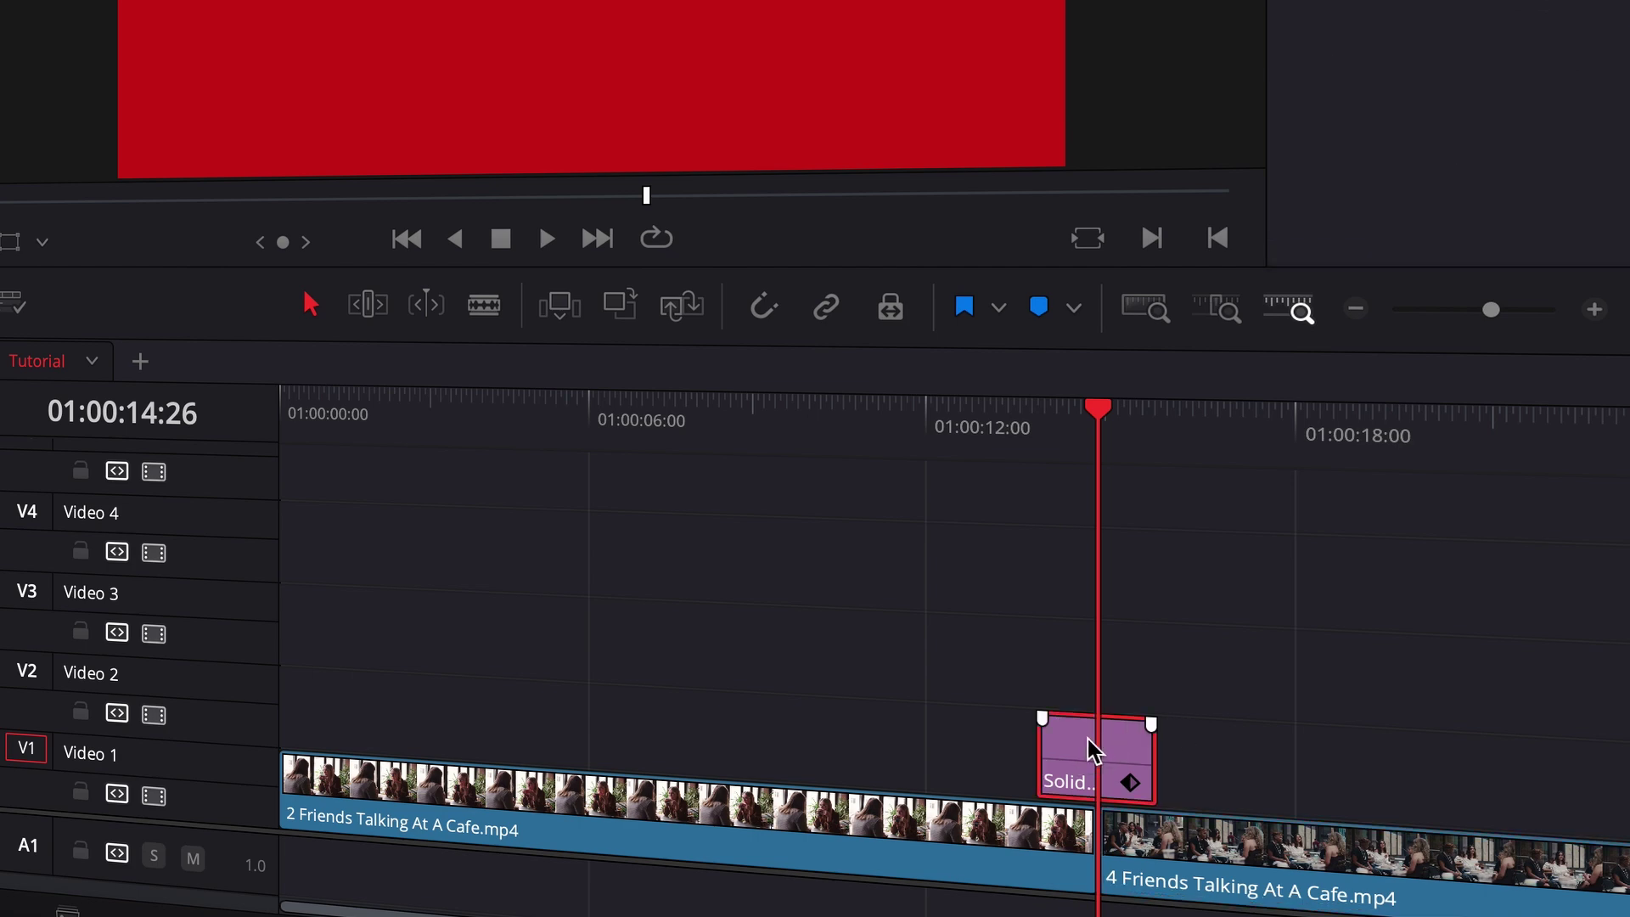
Play back the red generator's iris transition from just before the cut
click(1117, 584)
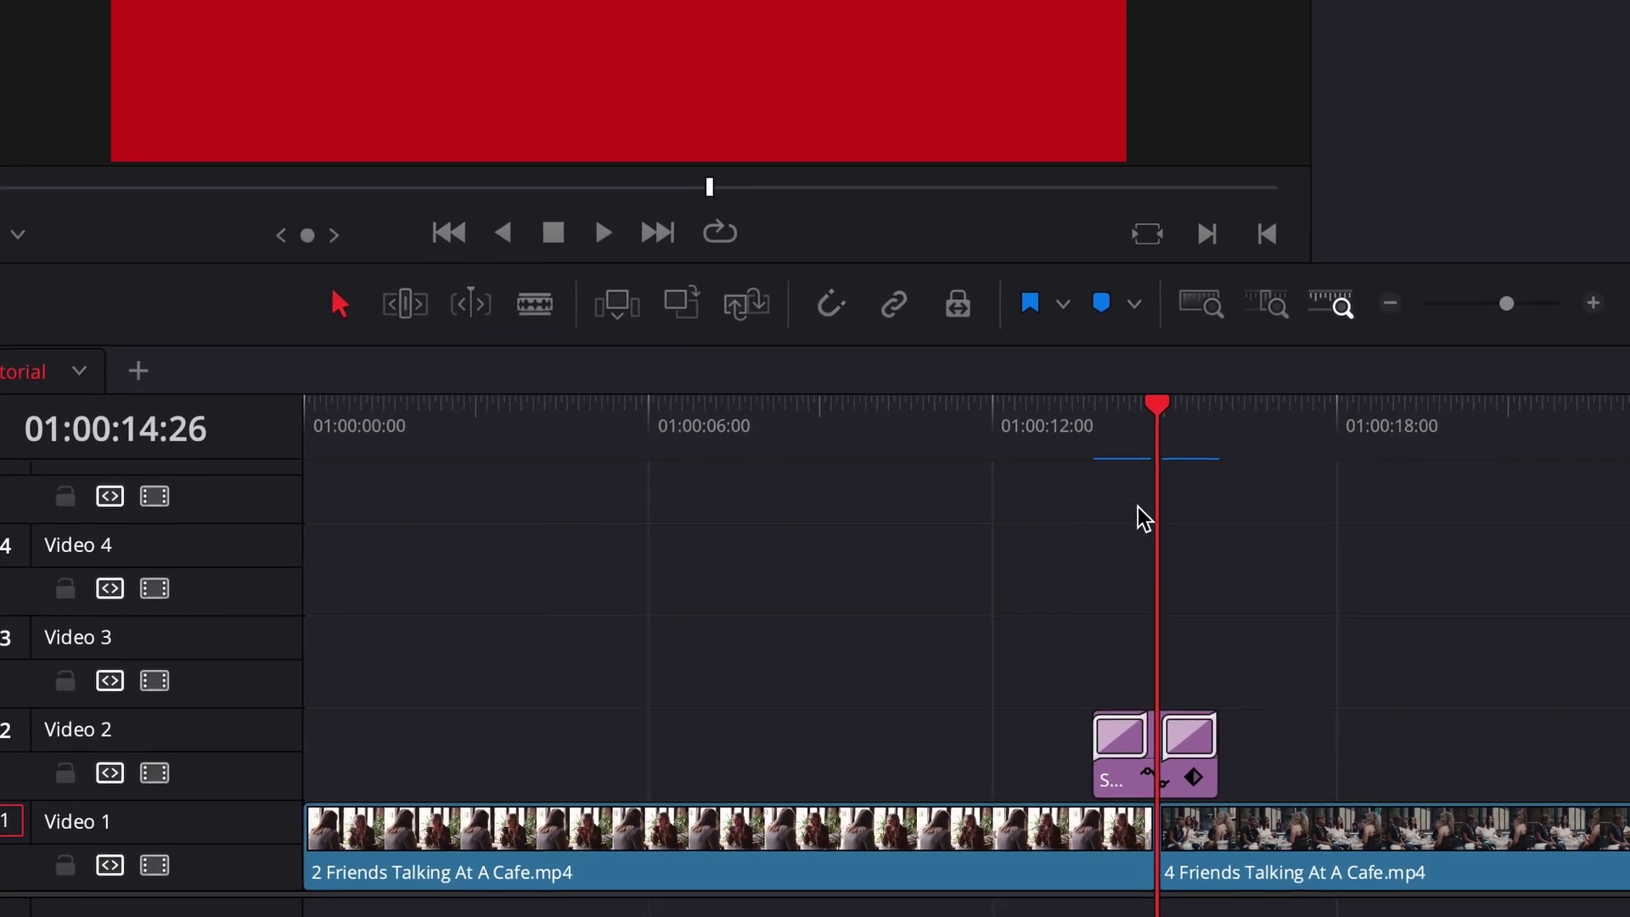
click(1070, 441)
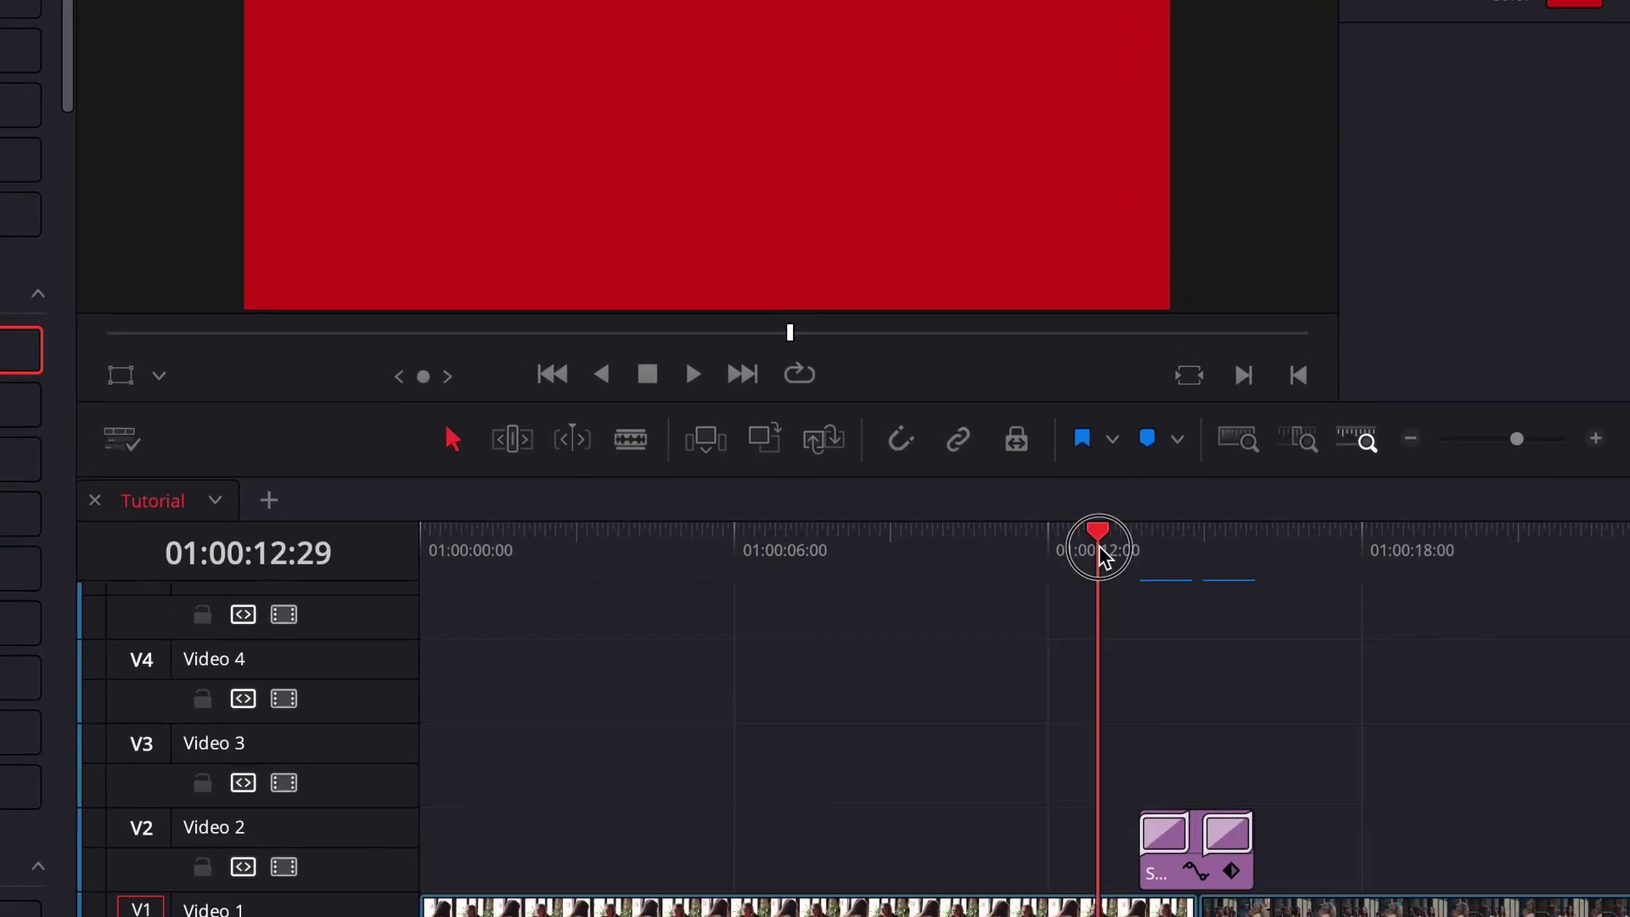
key(space)
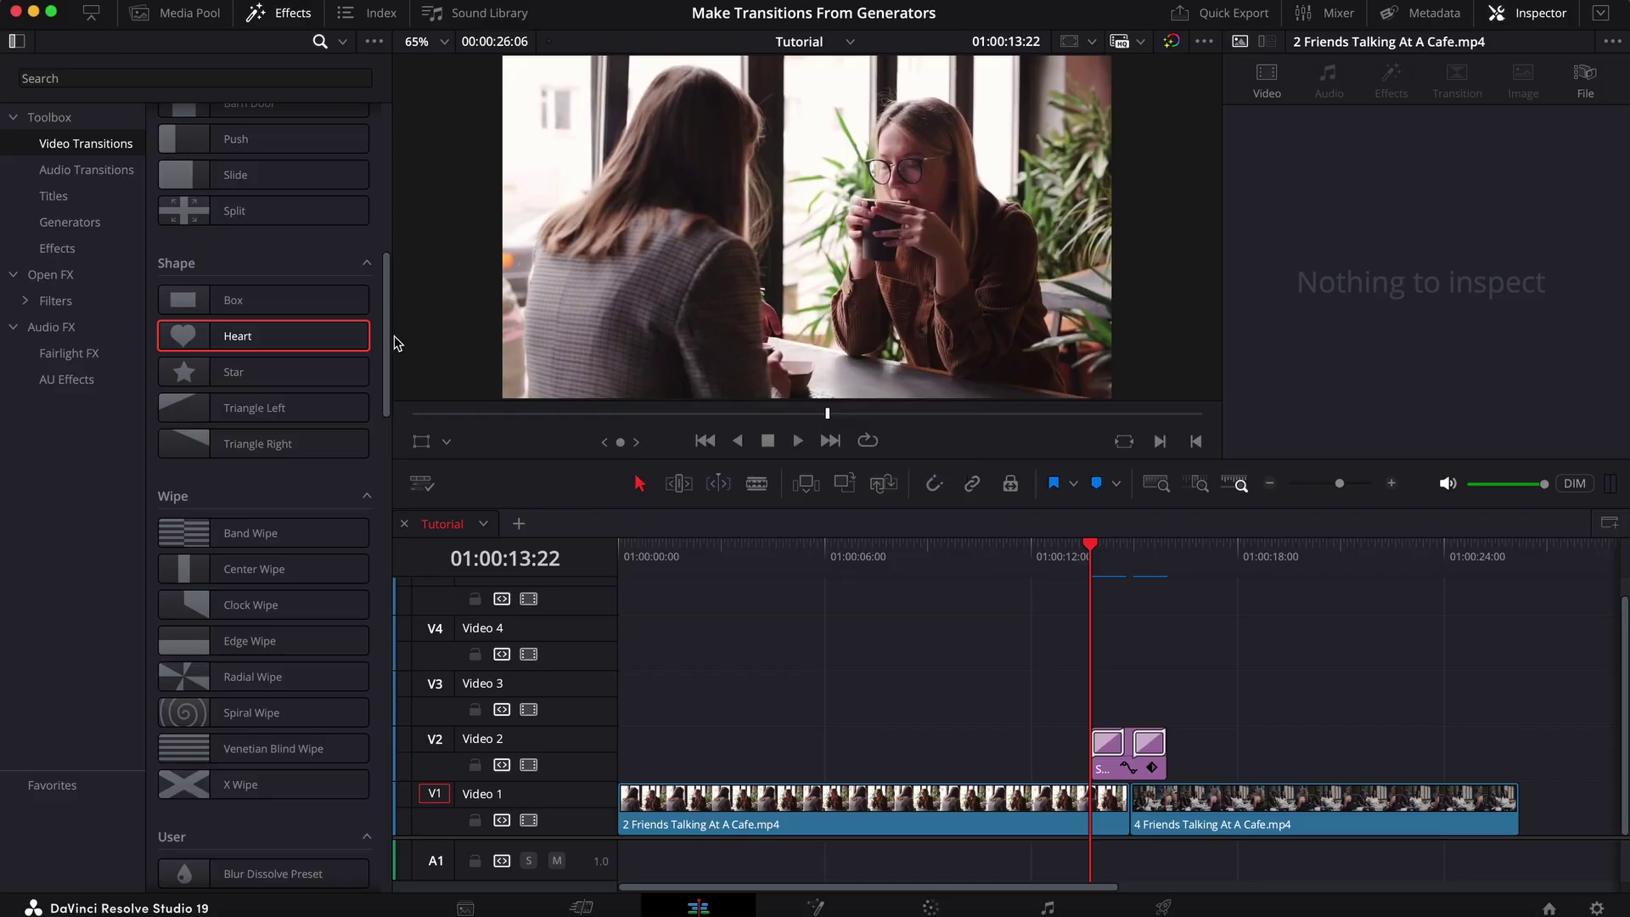
Open and close the generator clip's curve editor, then park the playhead before the cut
scroll(386, 291, down, 5)
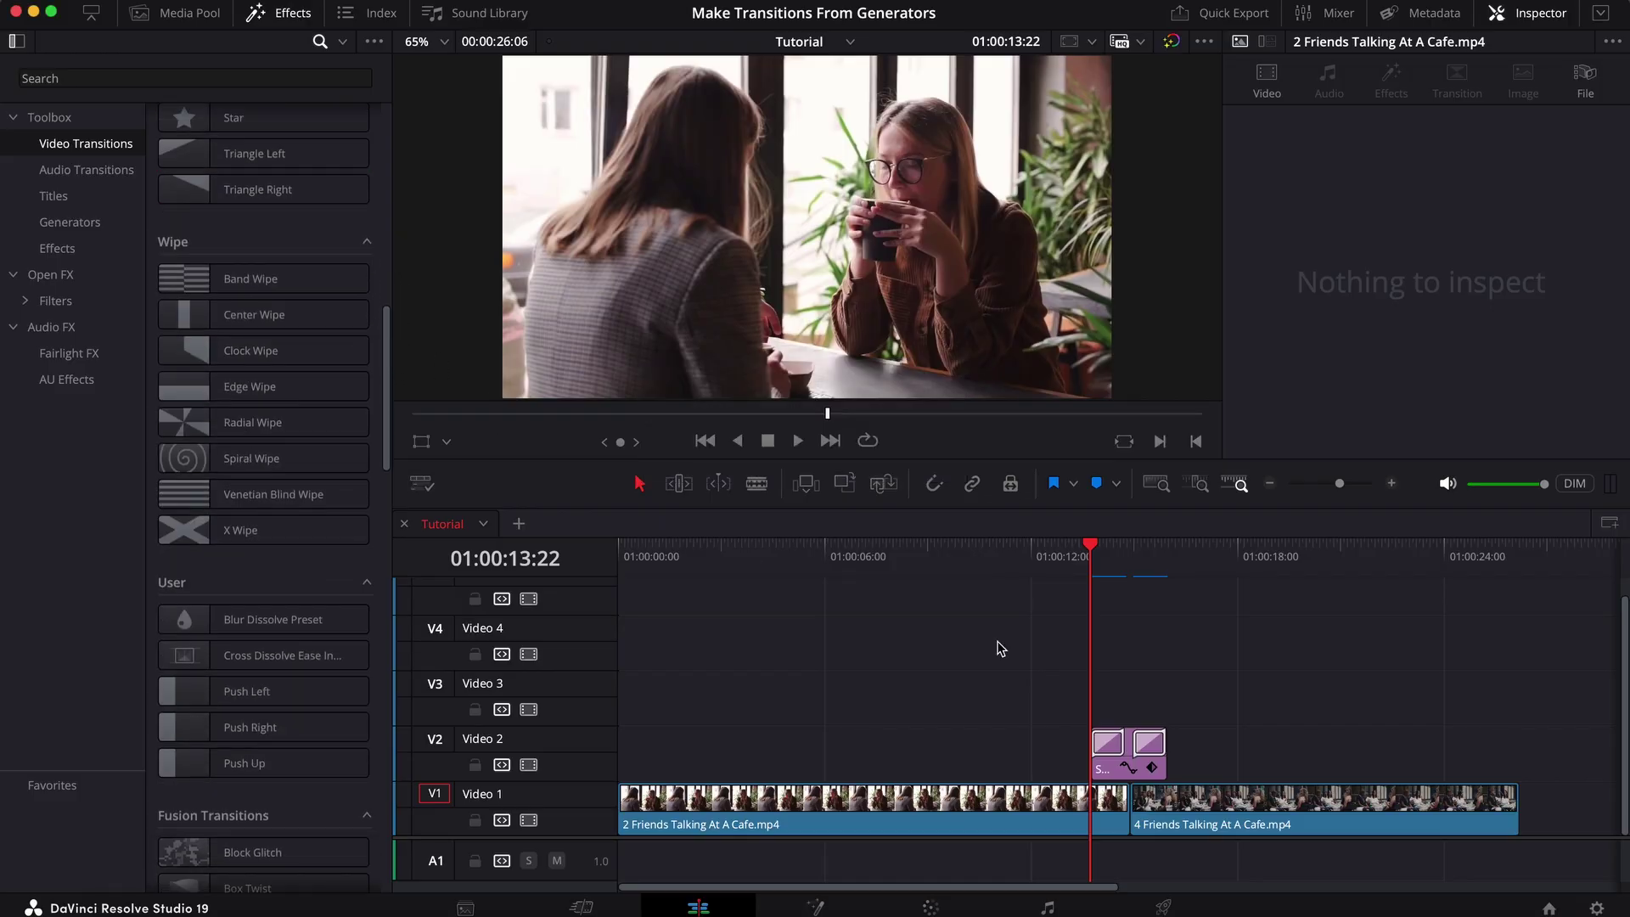
click(1125, 768)
click(1130, 622)
drag(1093, 559, 1066, 560)
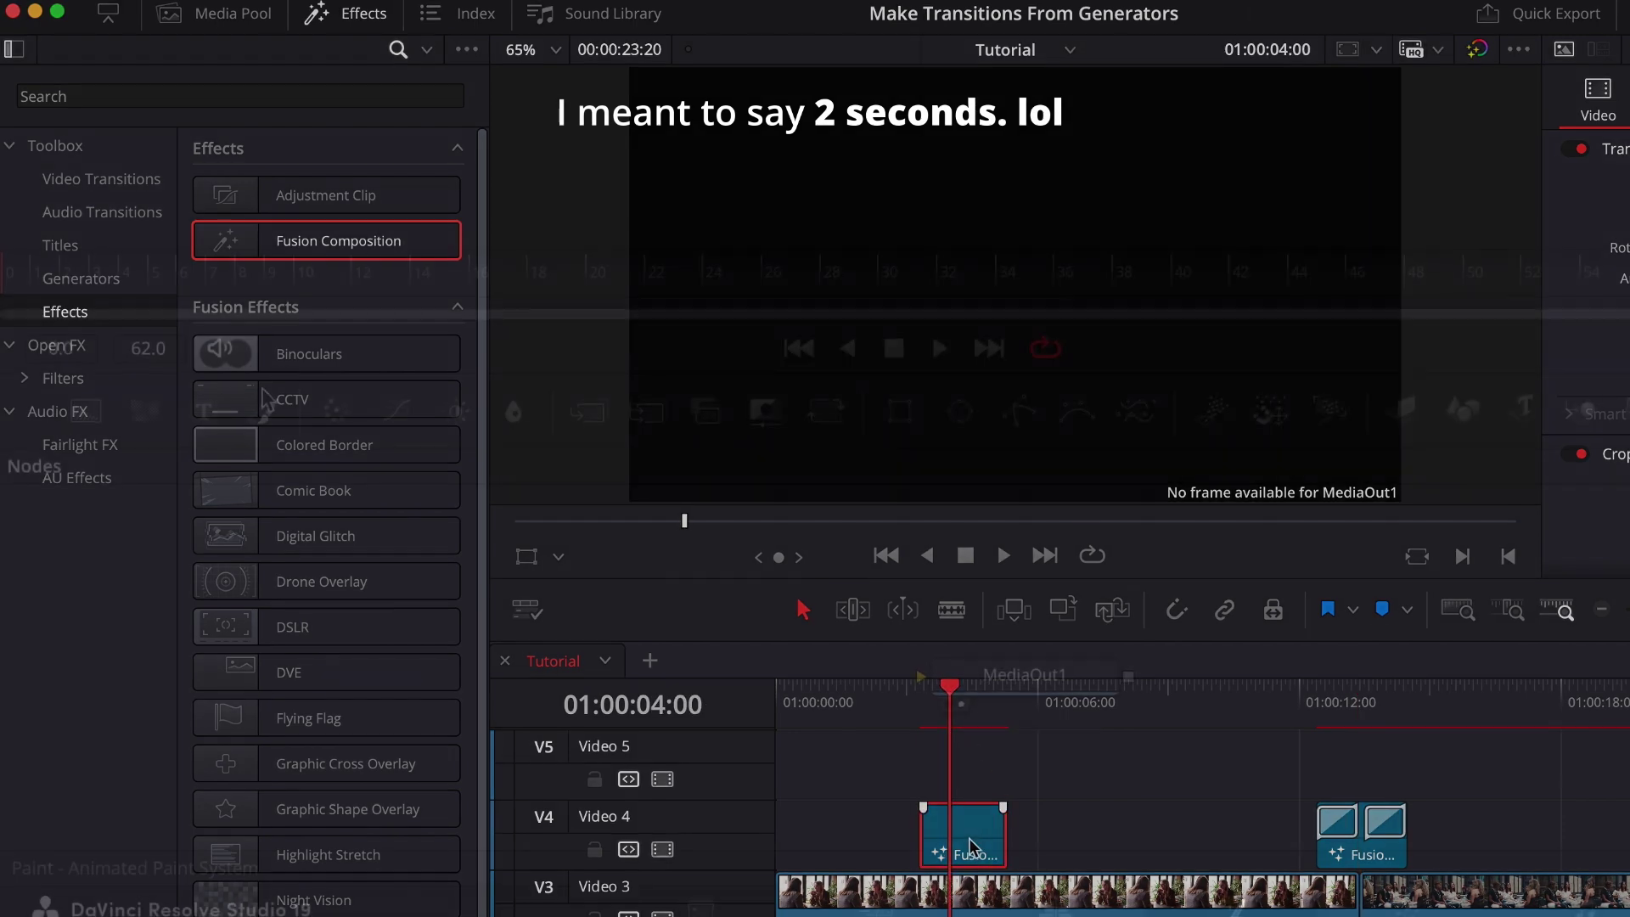
Drag a Background tool into the Fusion composition's node graph
drag(85, 424, 898, 681)
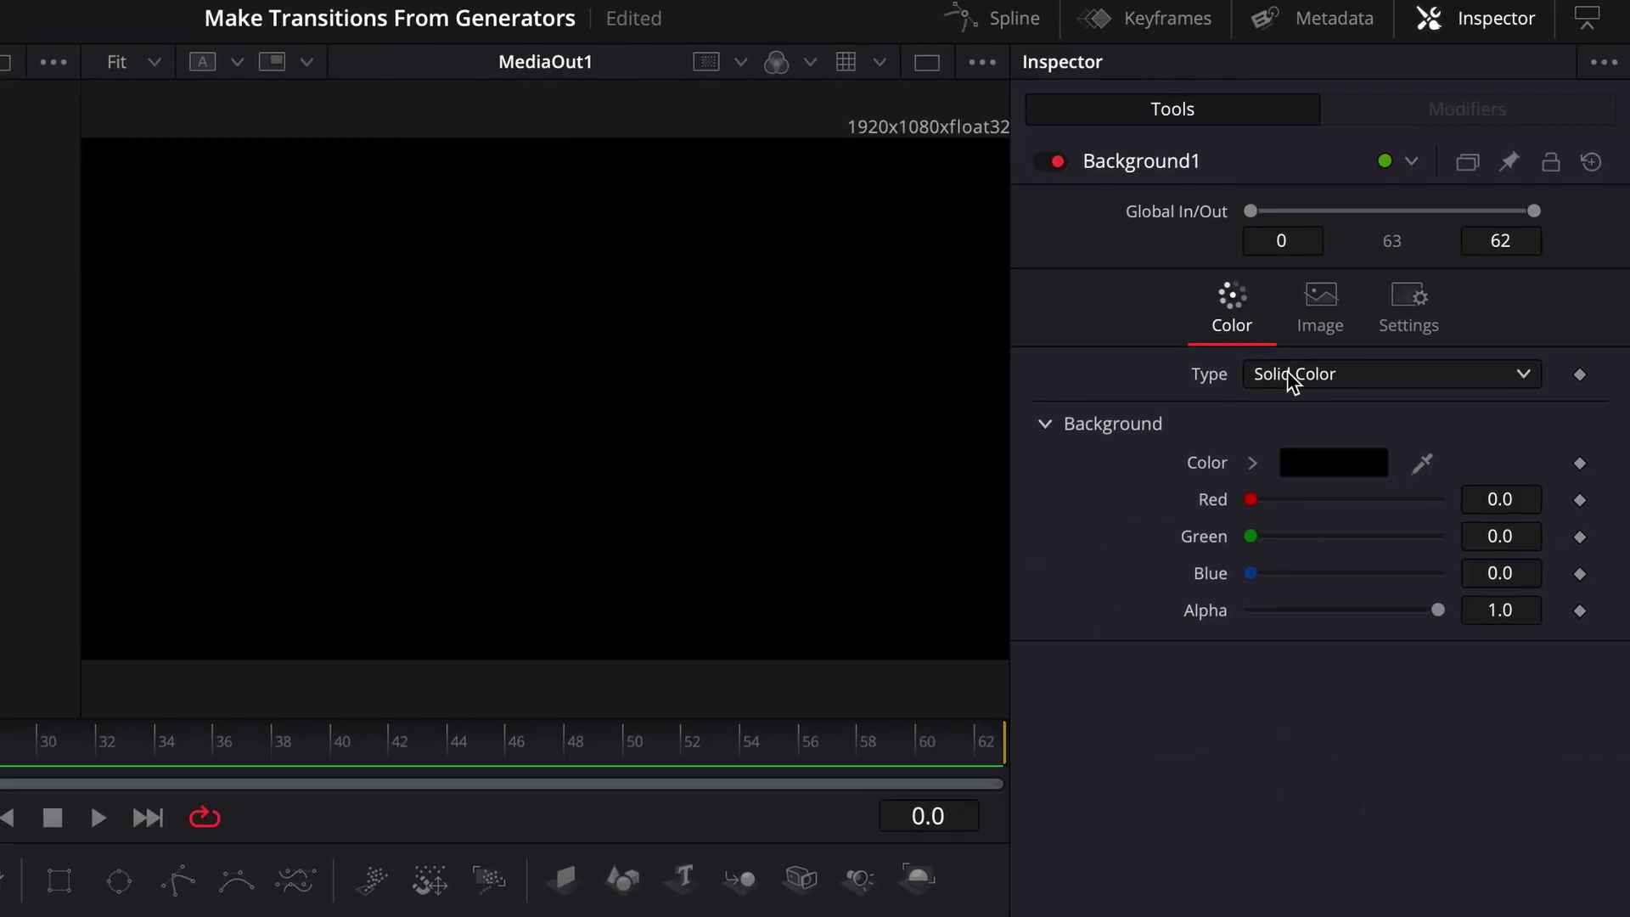
Switch Background1 to a Gradient running from red to orange
click(1290, 375)
click(1222, 538)
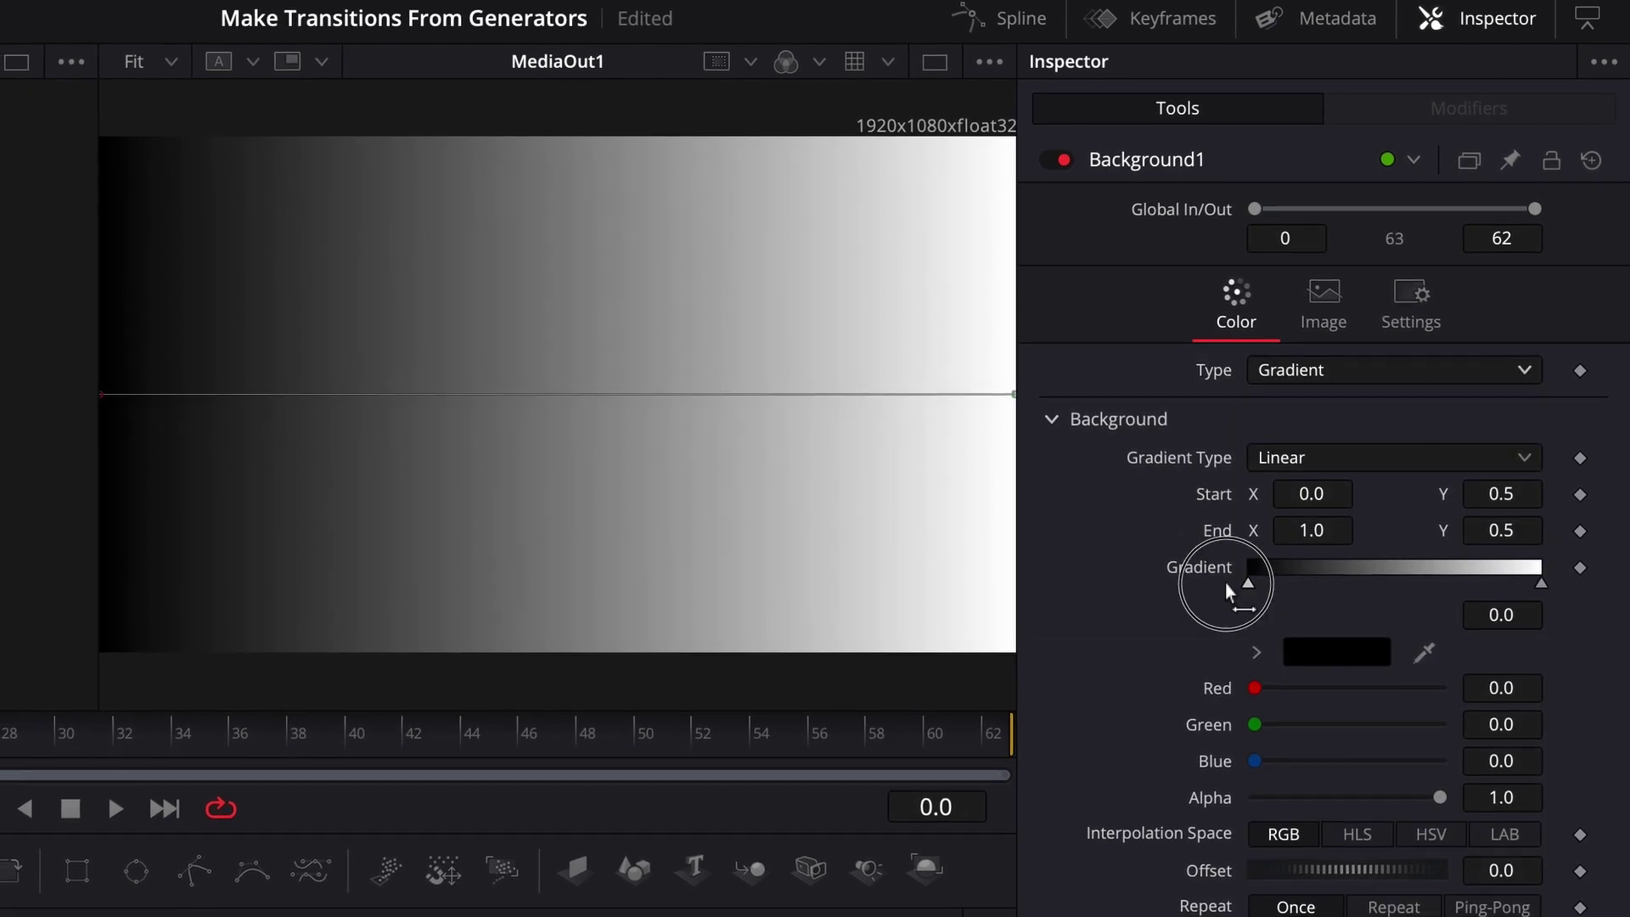
drag(1257, 683, 1356, 690)
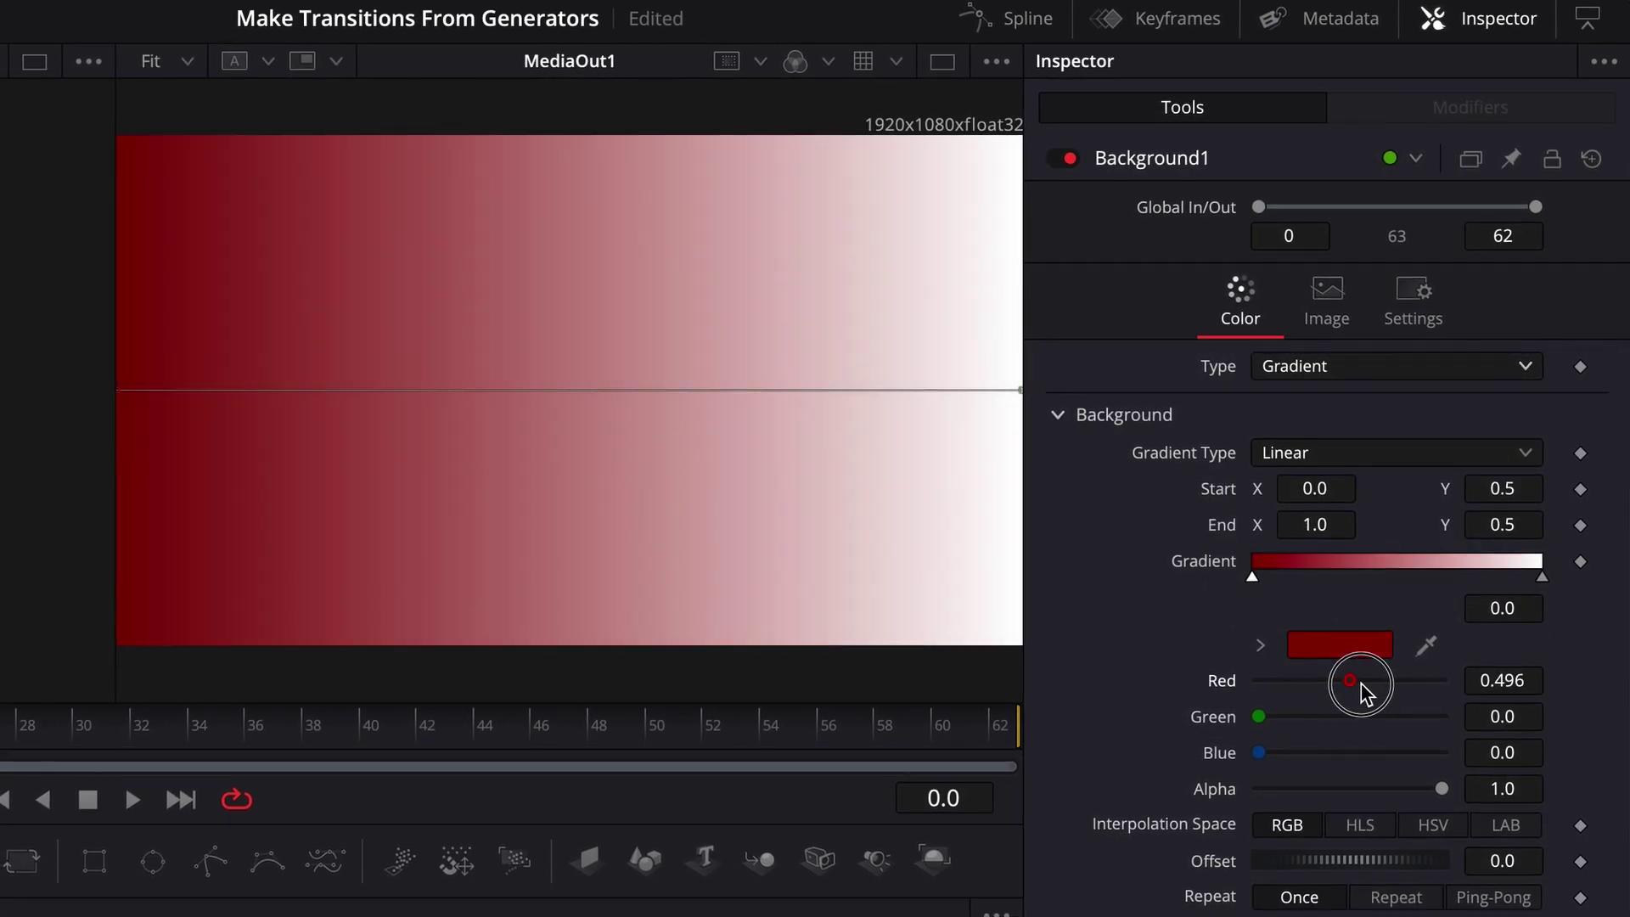
click(1341, 638)
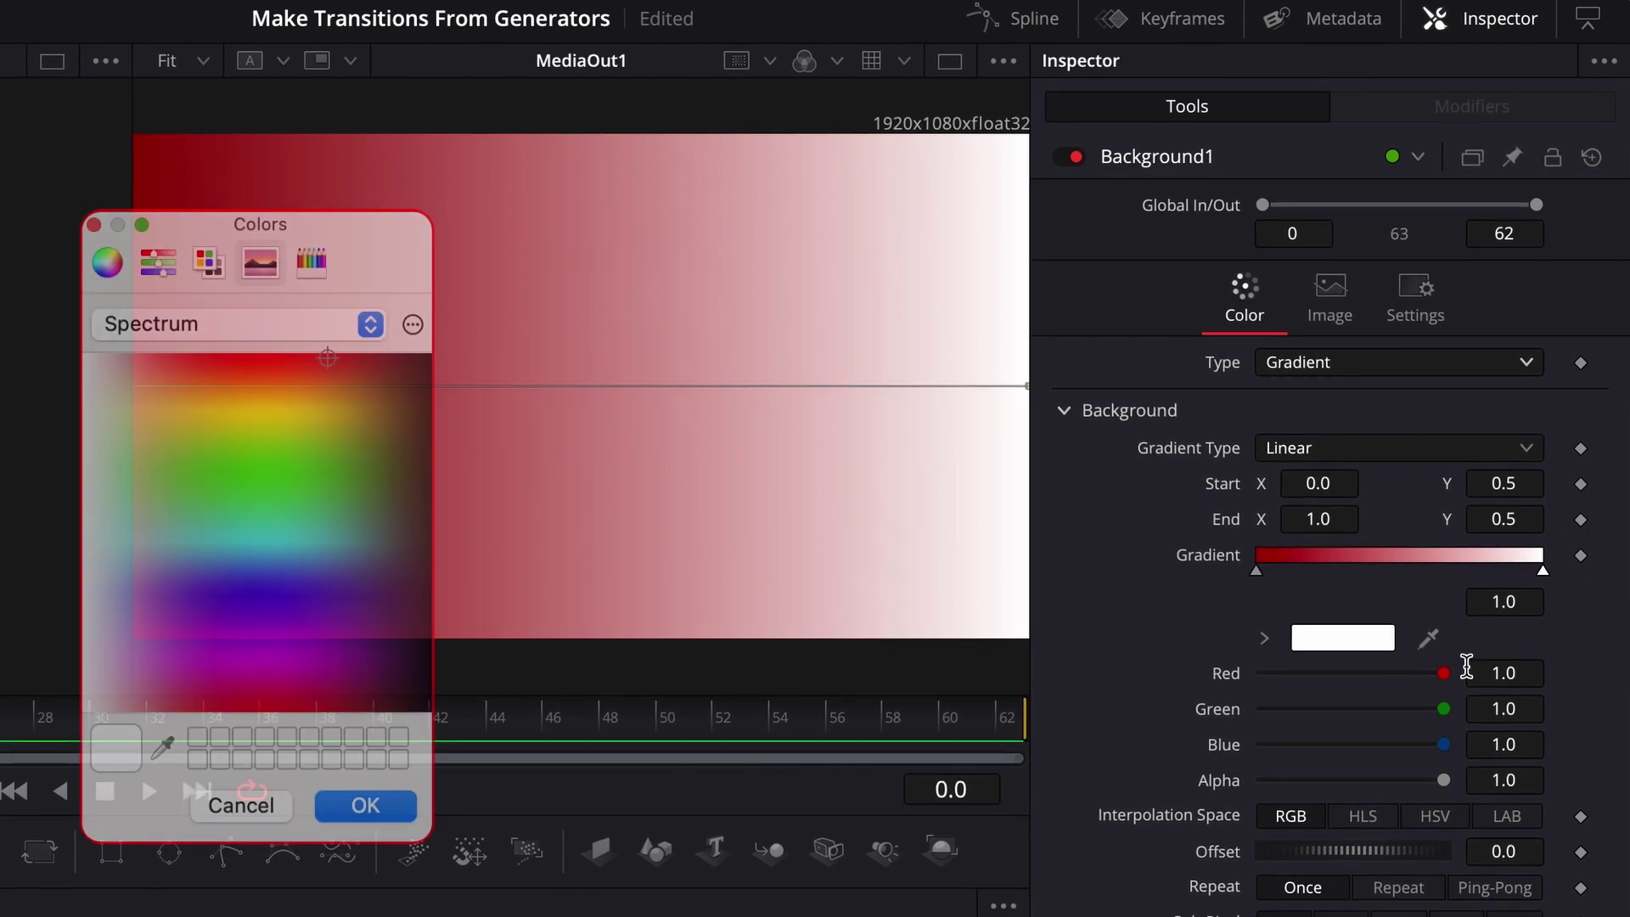
drag(358, 407, 208, 388)
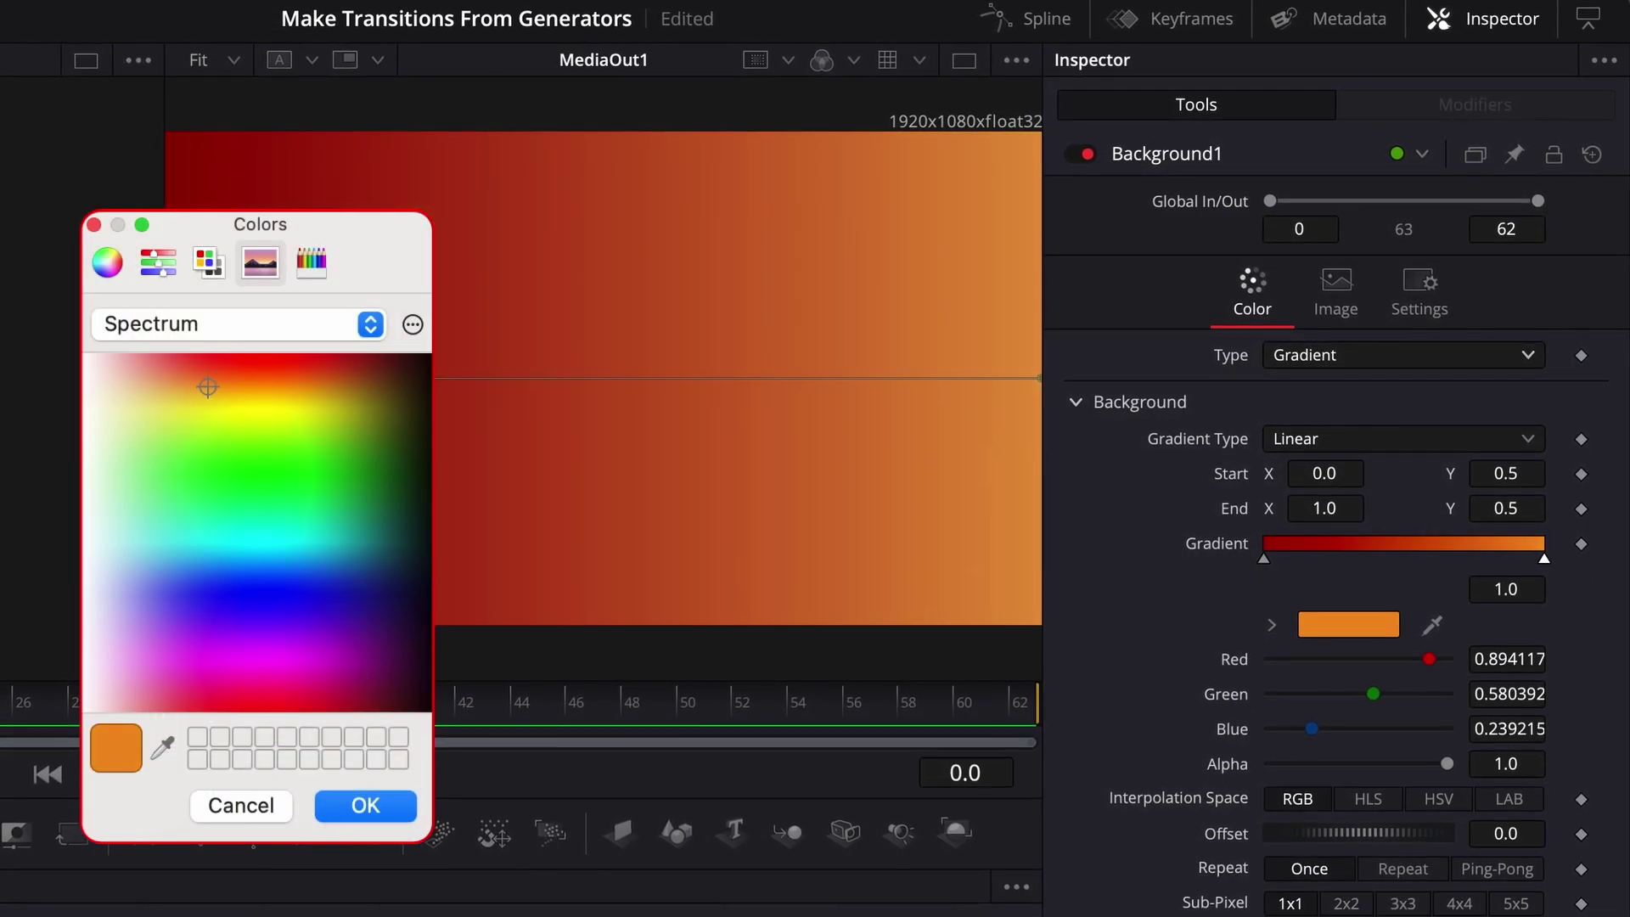
click(365, 805)
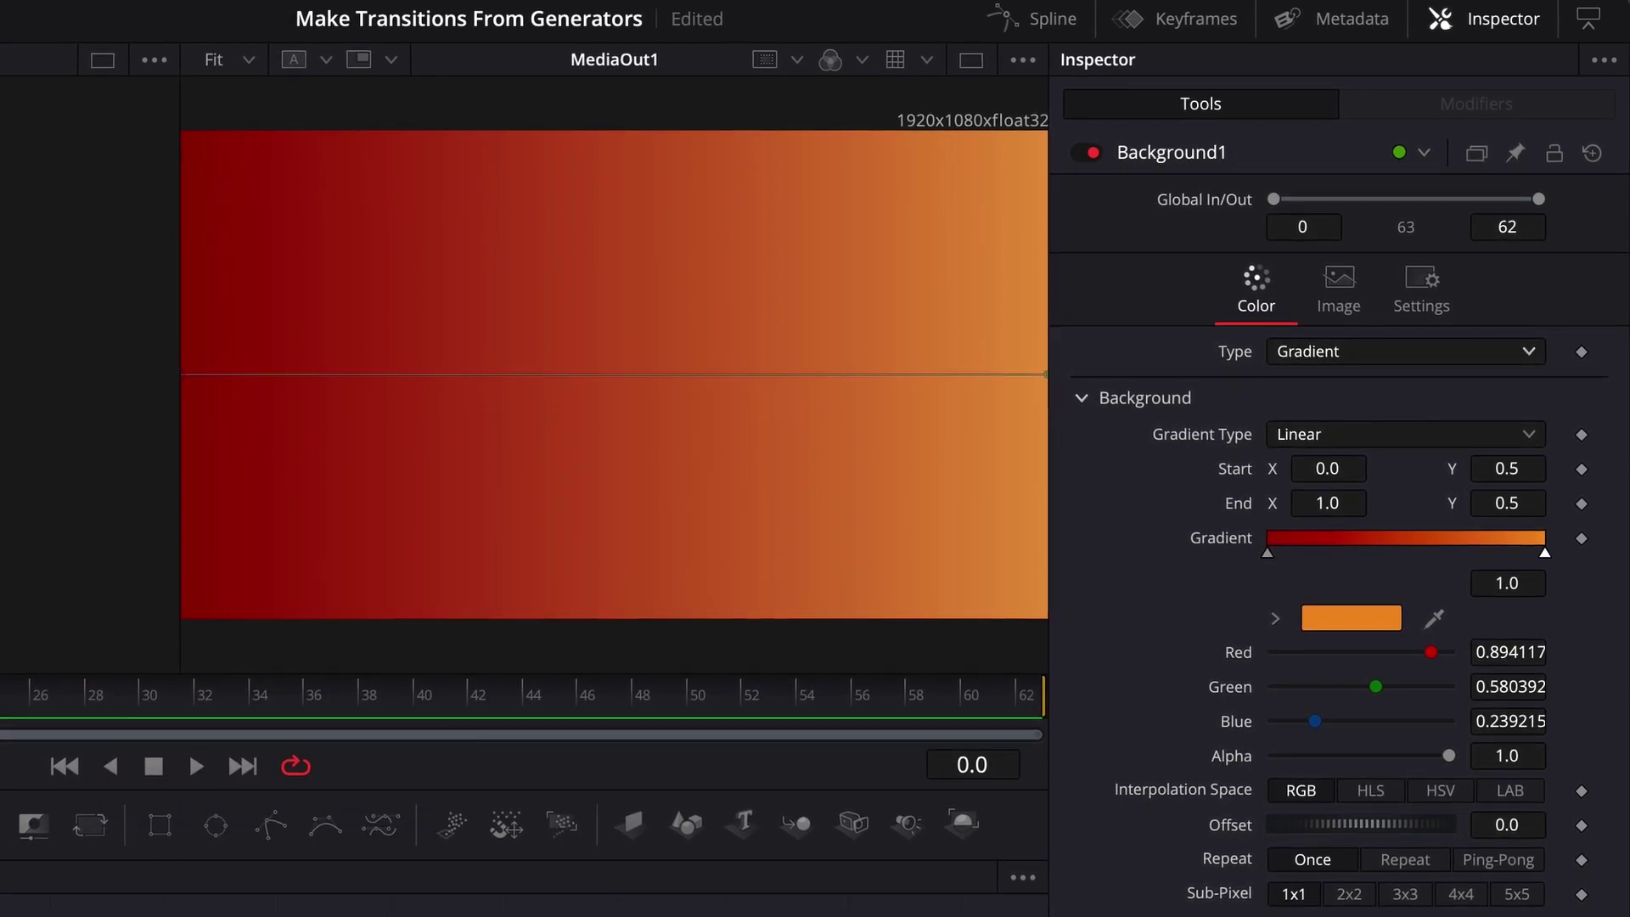
Angle the gradient from top-left to bottom-right, then preview it on the Edit timeline
scroll(938, 266, up, 2)
scroll(987, 327, down, 4)
drag(1022, 401, 1024, 512)
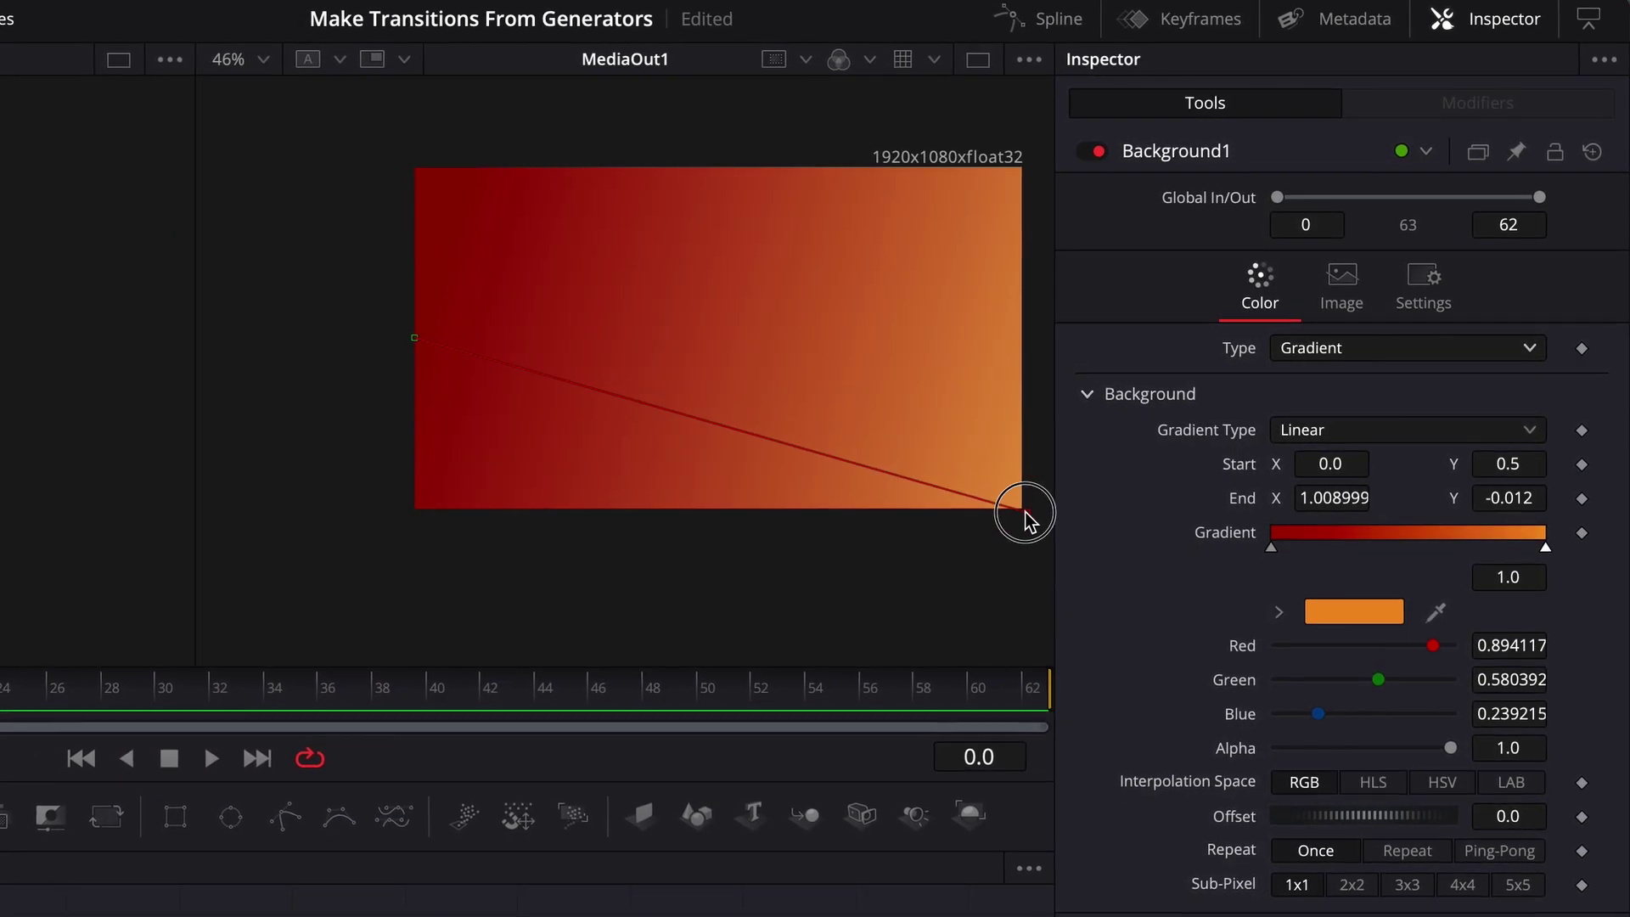
drag(414, 250, 422, 165)
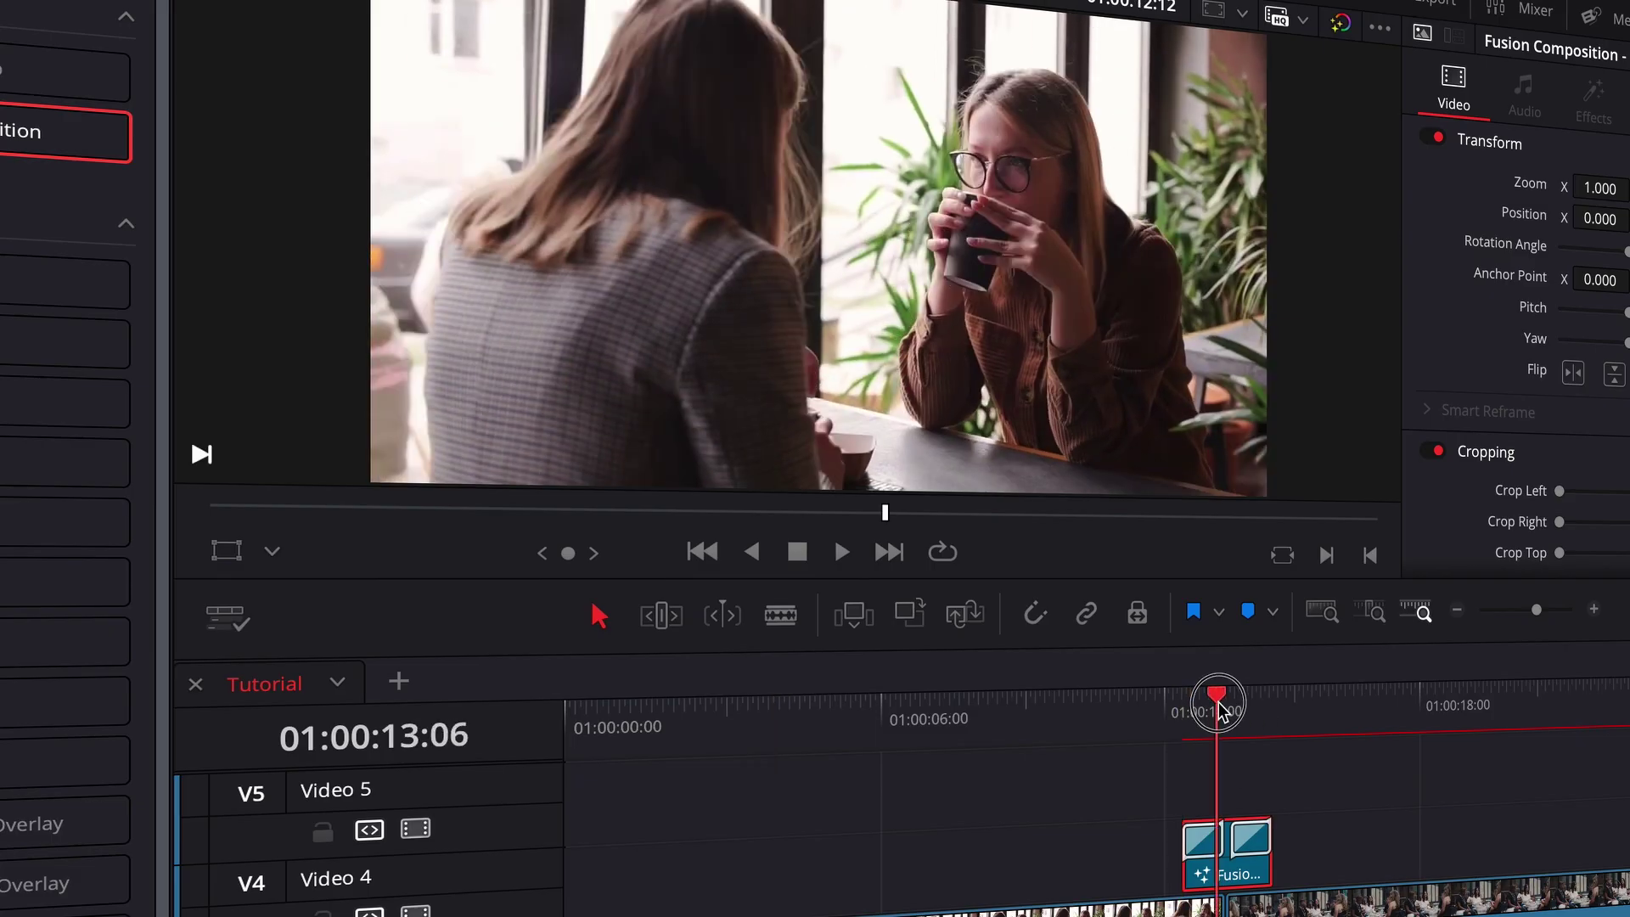
drag(1220, 711, 1232, 711)
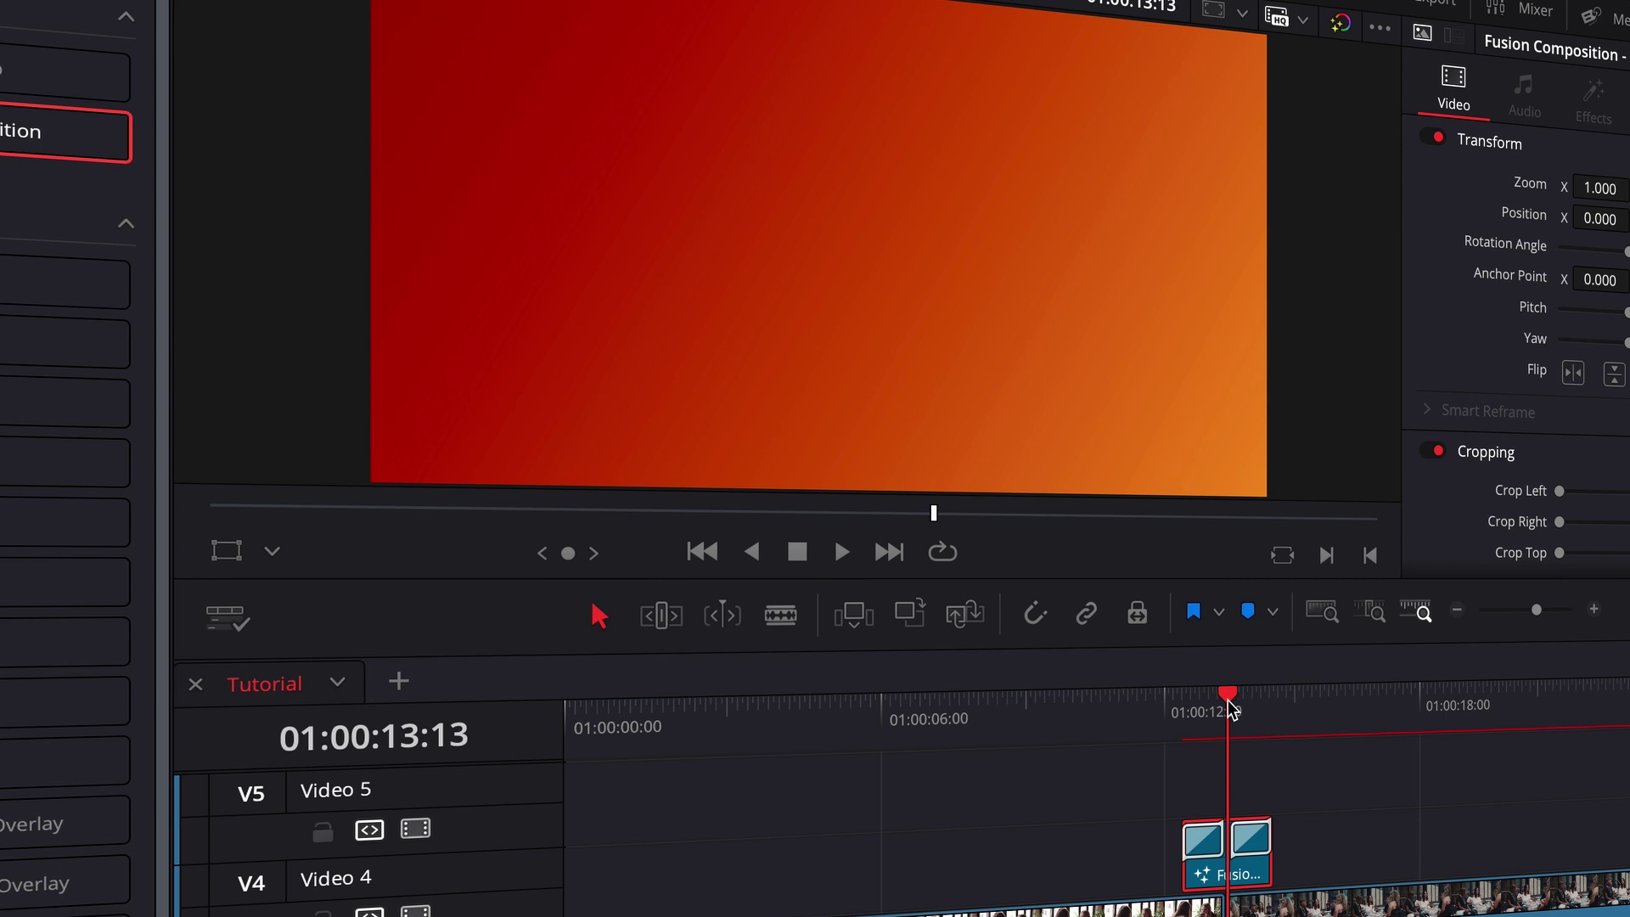
Play the gradient transition, then reopen the clip in Fusion and add a Text+ node
drag(1174, 719, 1163, 713)
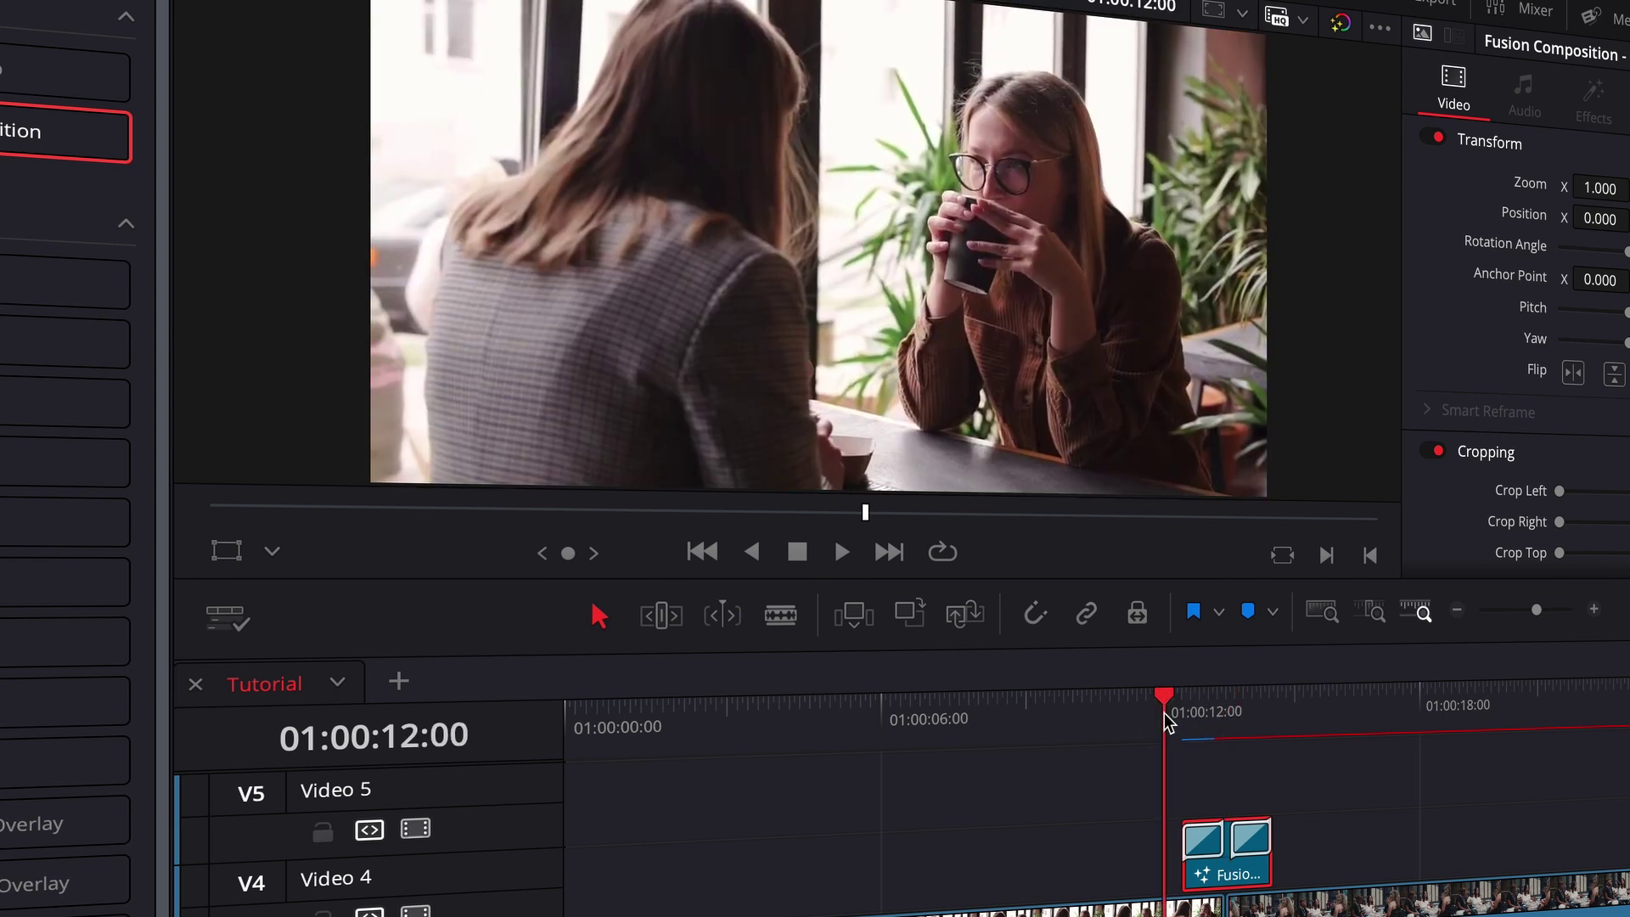
key(space)
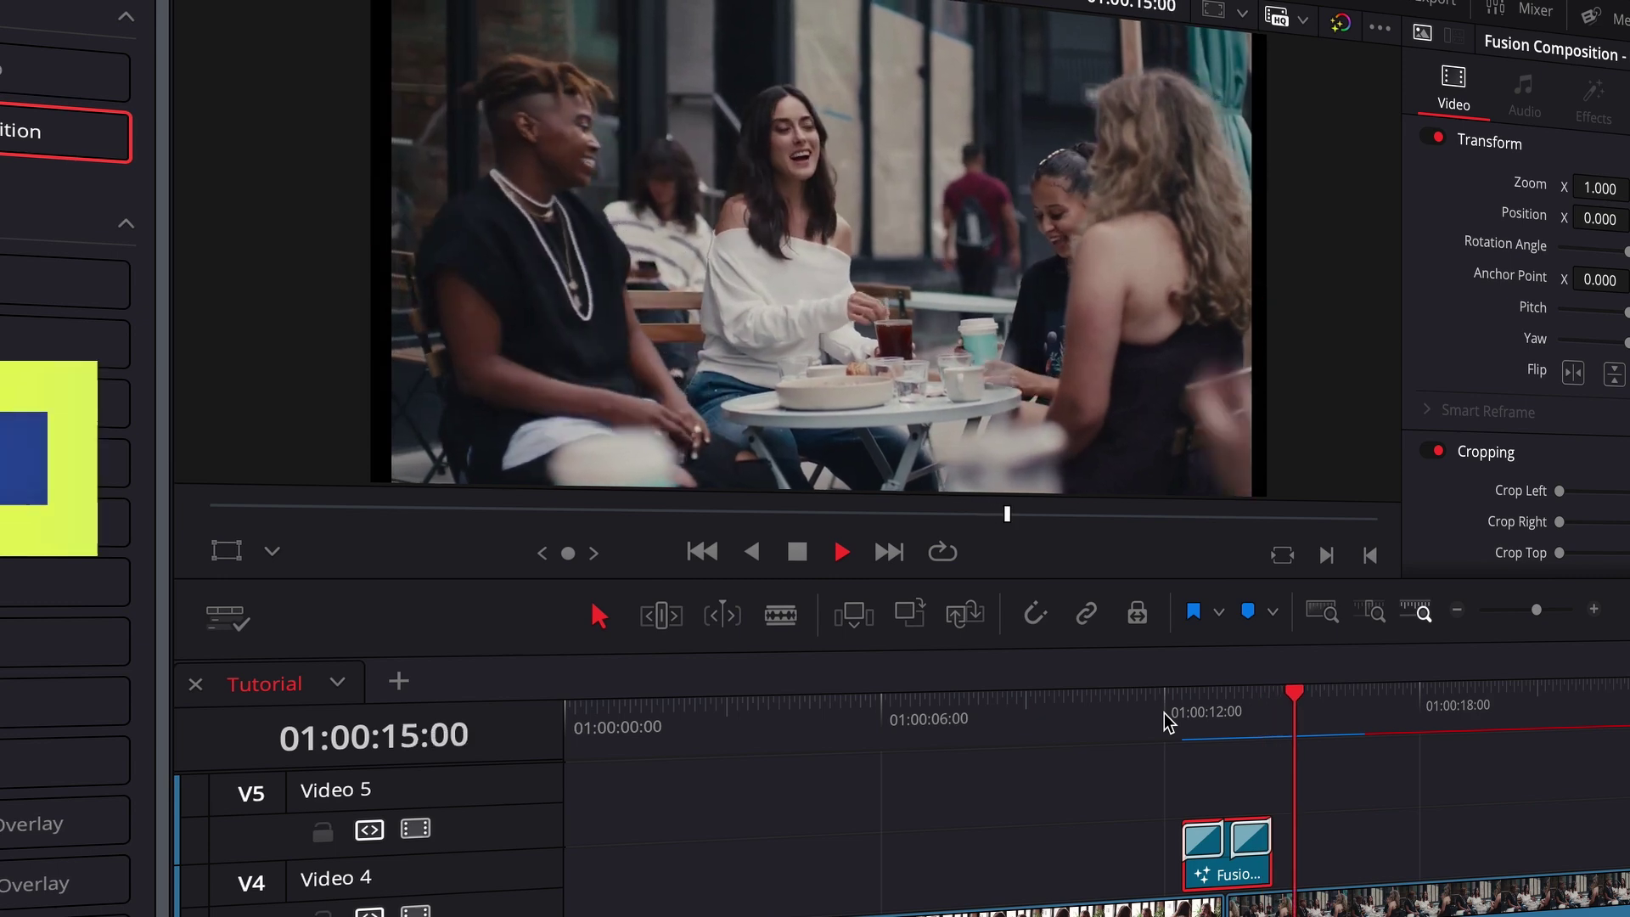
right_click(1222, 874)
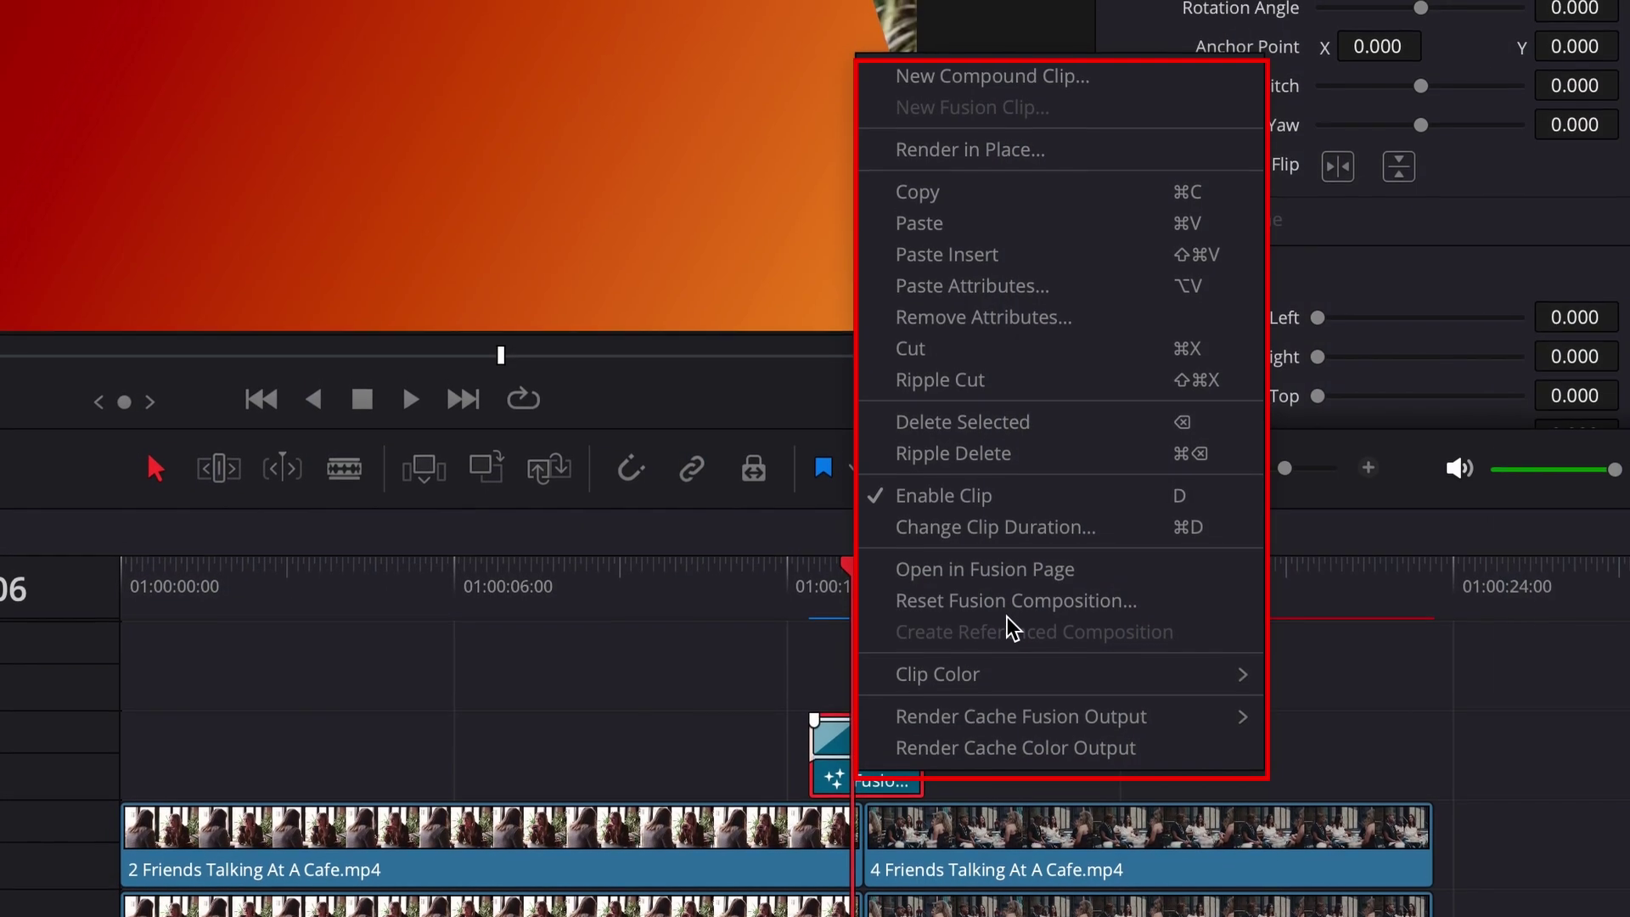
click(1005, 584)
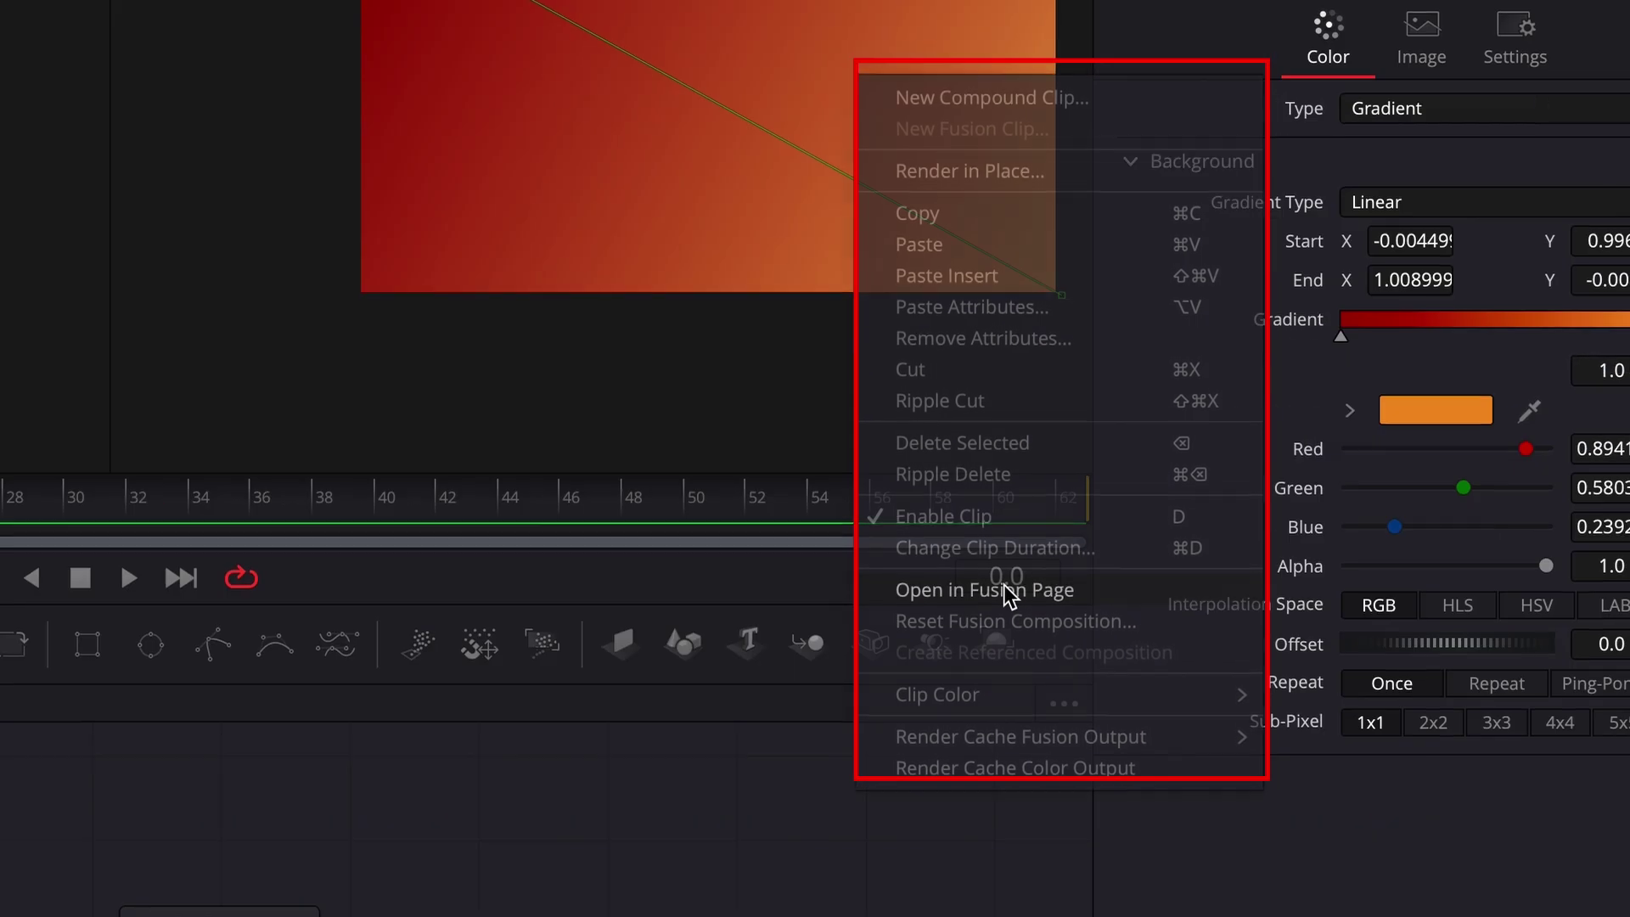
drag(225, 382, 701, 524)
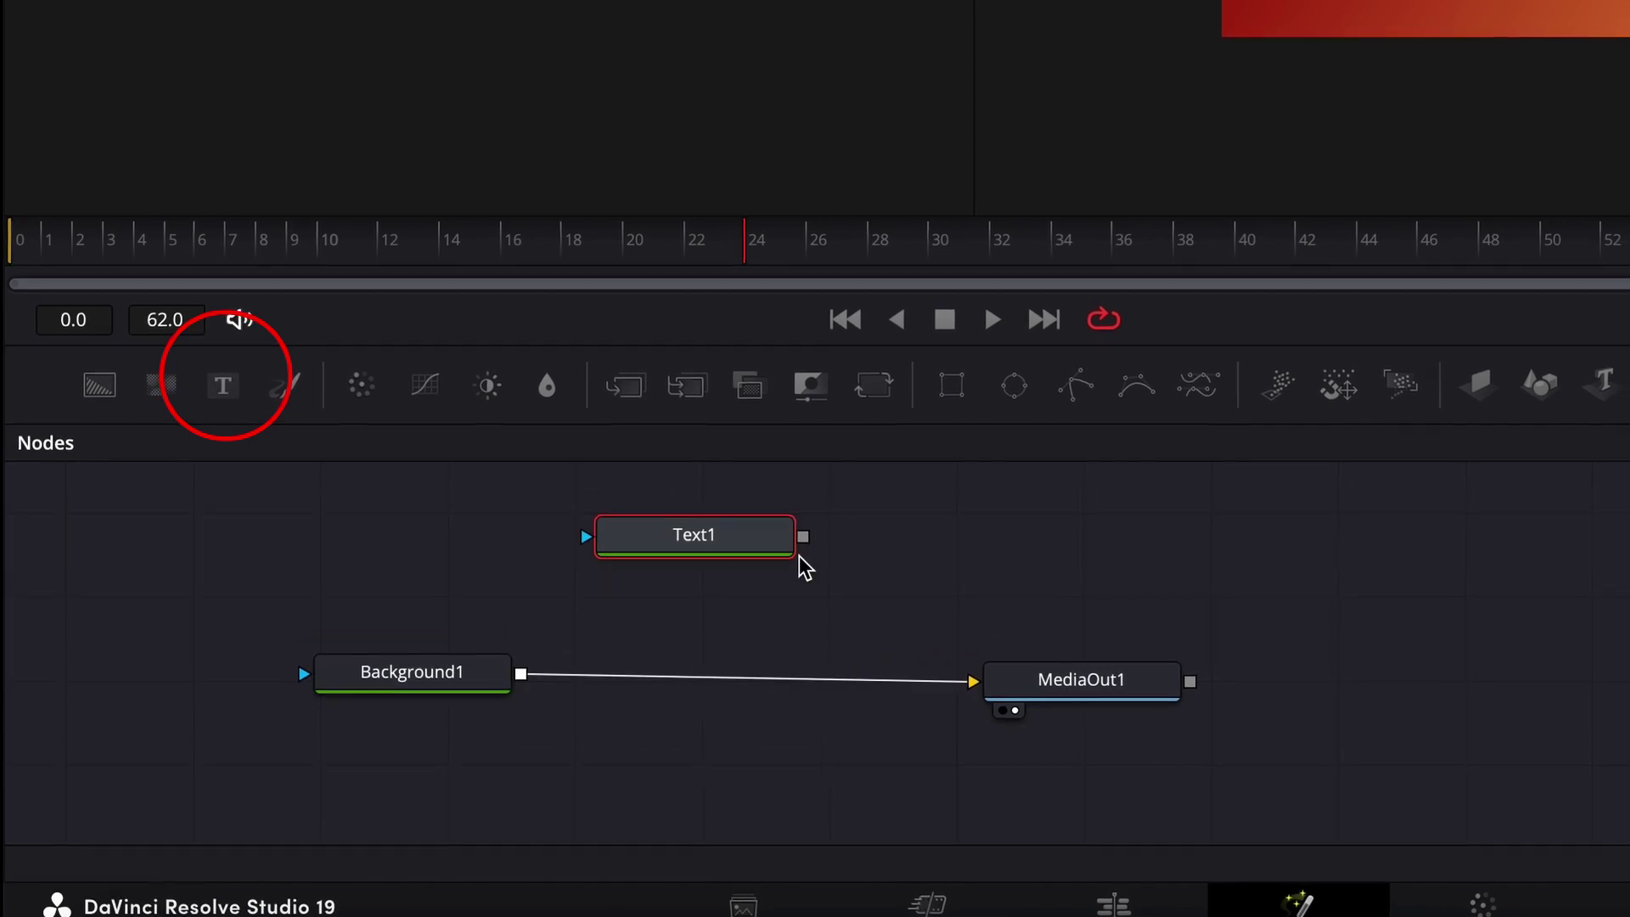
Merge Text1 over Background1 as 'Color' at size about 0.358, then scrub to preview
drag(505, 702, 509, 683)
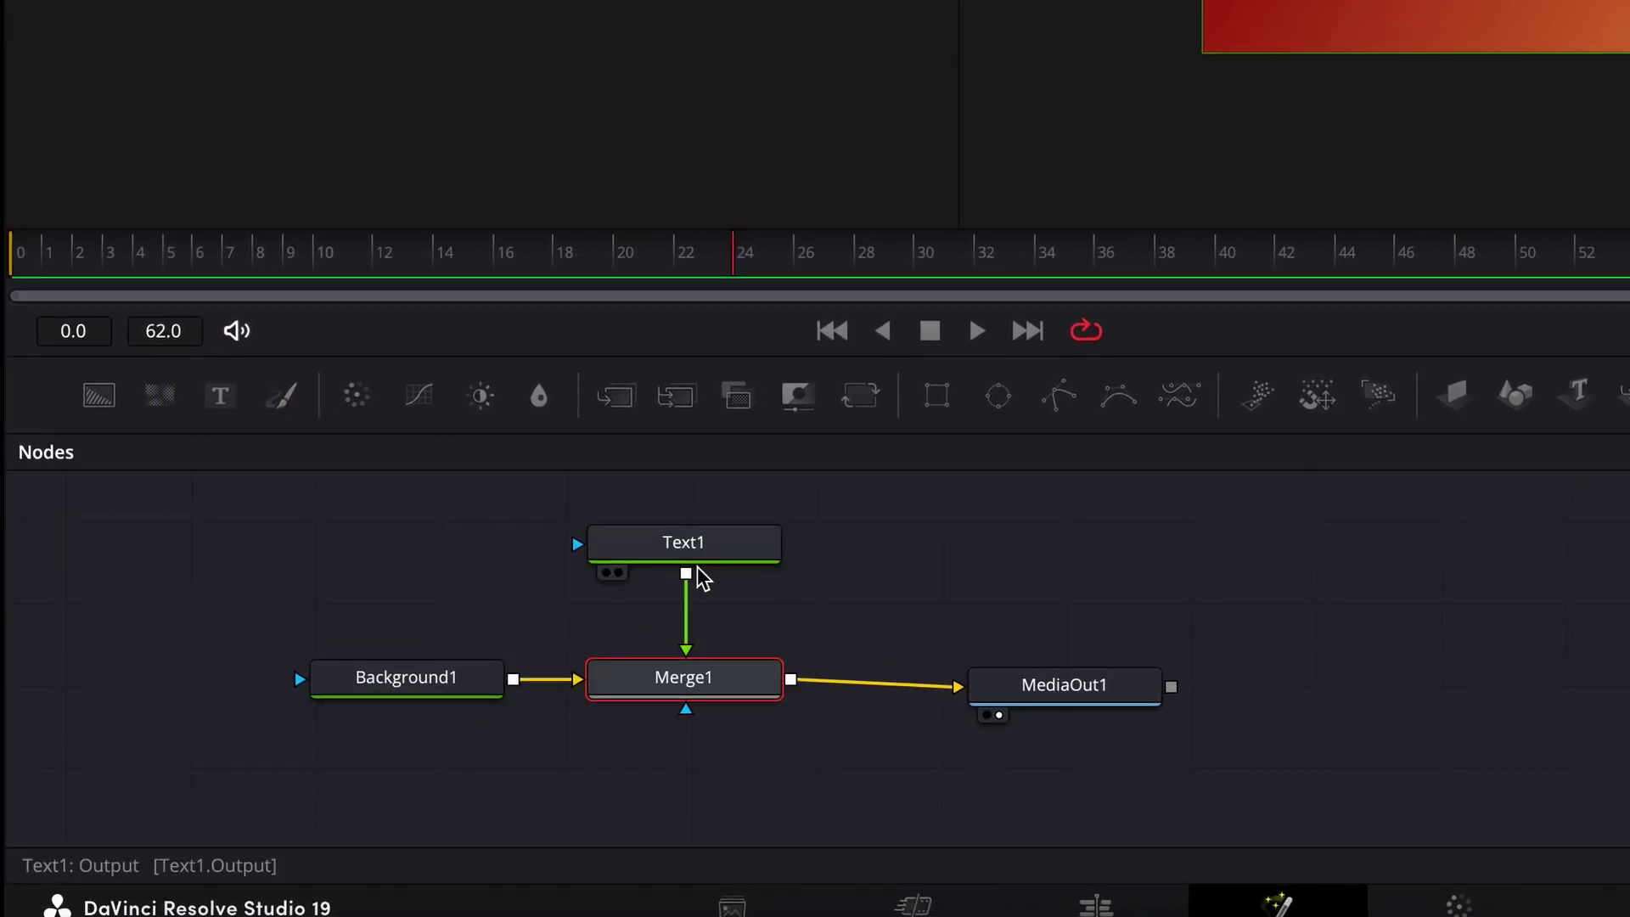
click(690, 552)
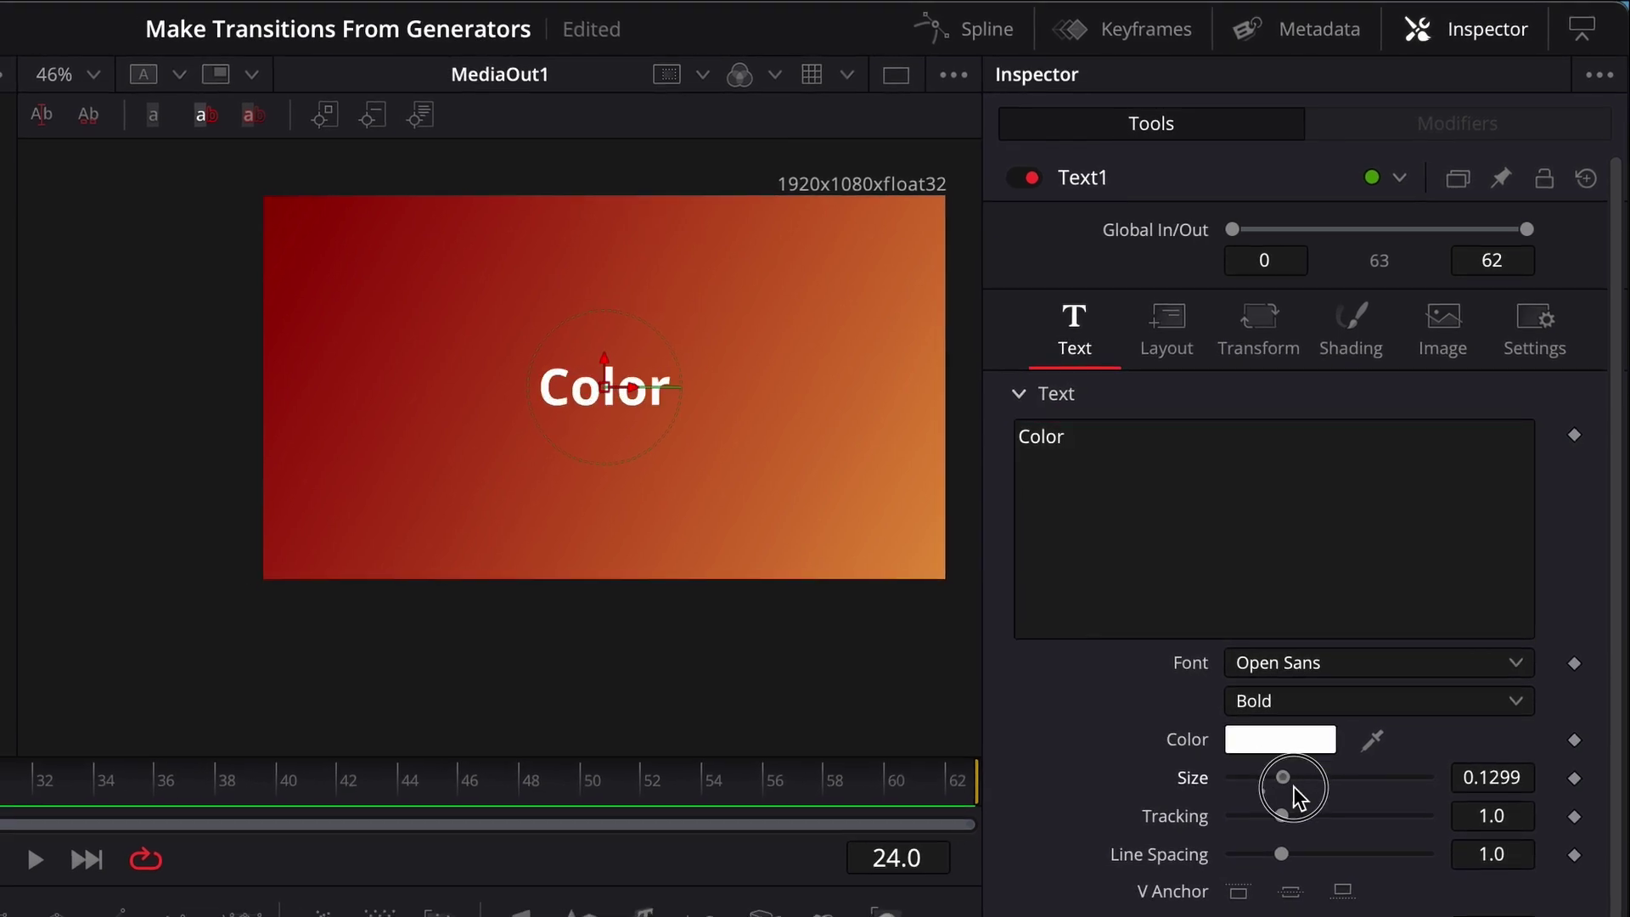
drag(1384, 795, 1373, 795)
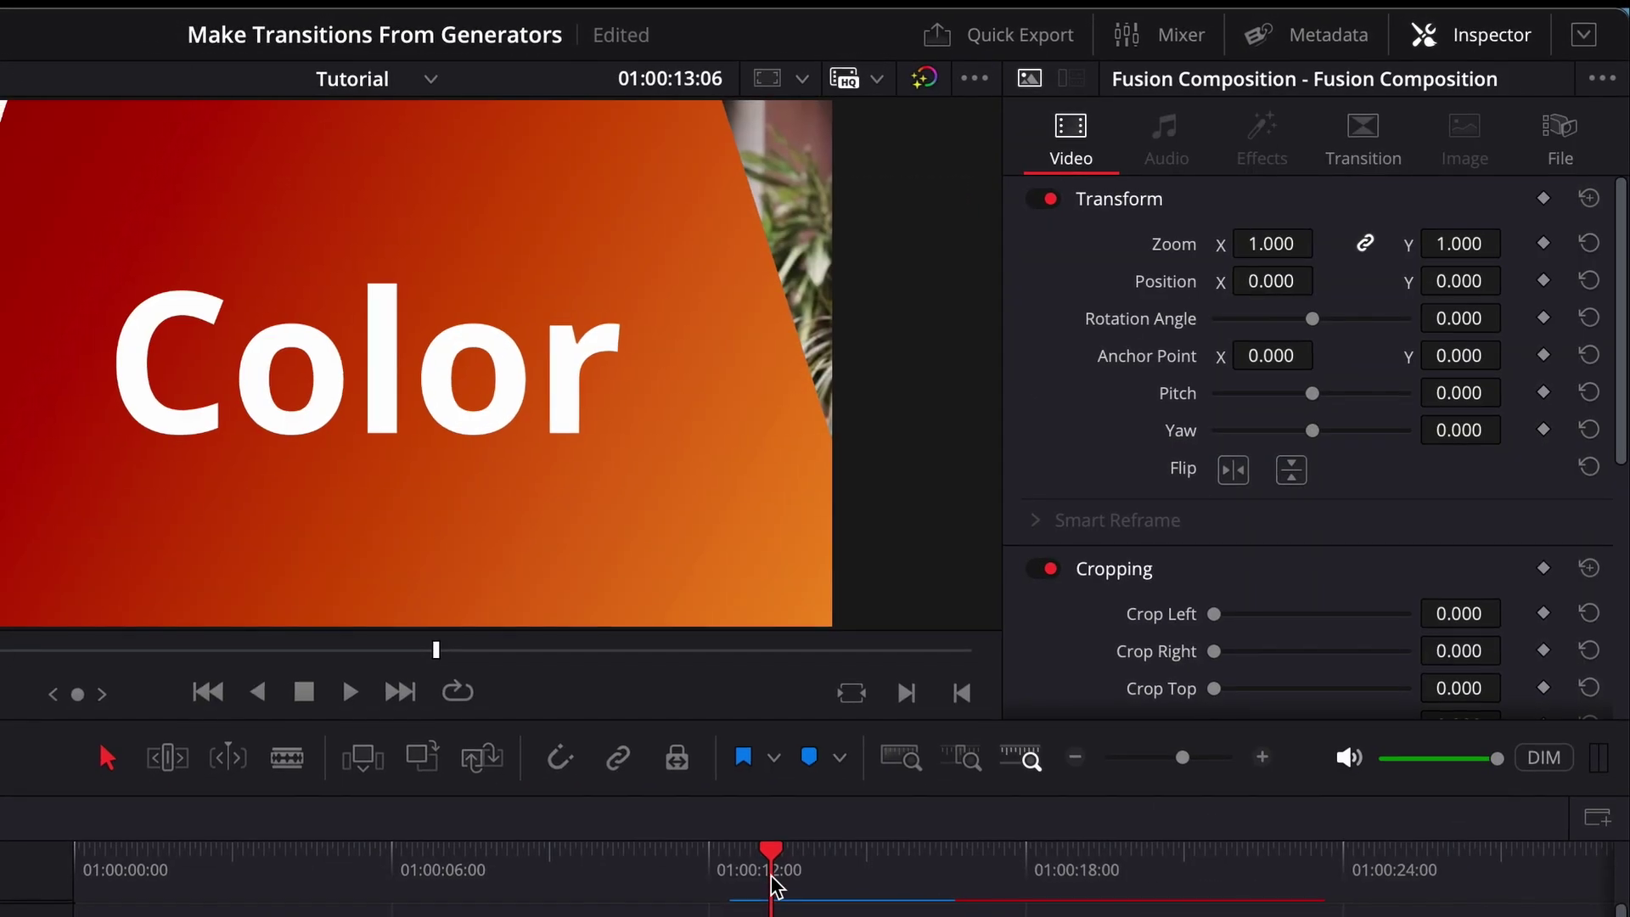
mouse_move(774, 887)
mouse_down()
mouse_move(710, 874)
mouse_move(772, 891)
mouse_up()
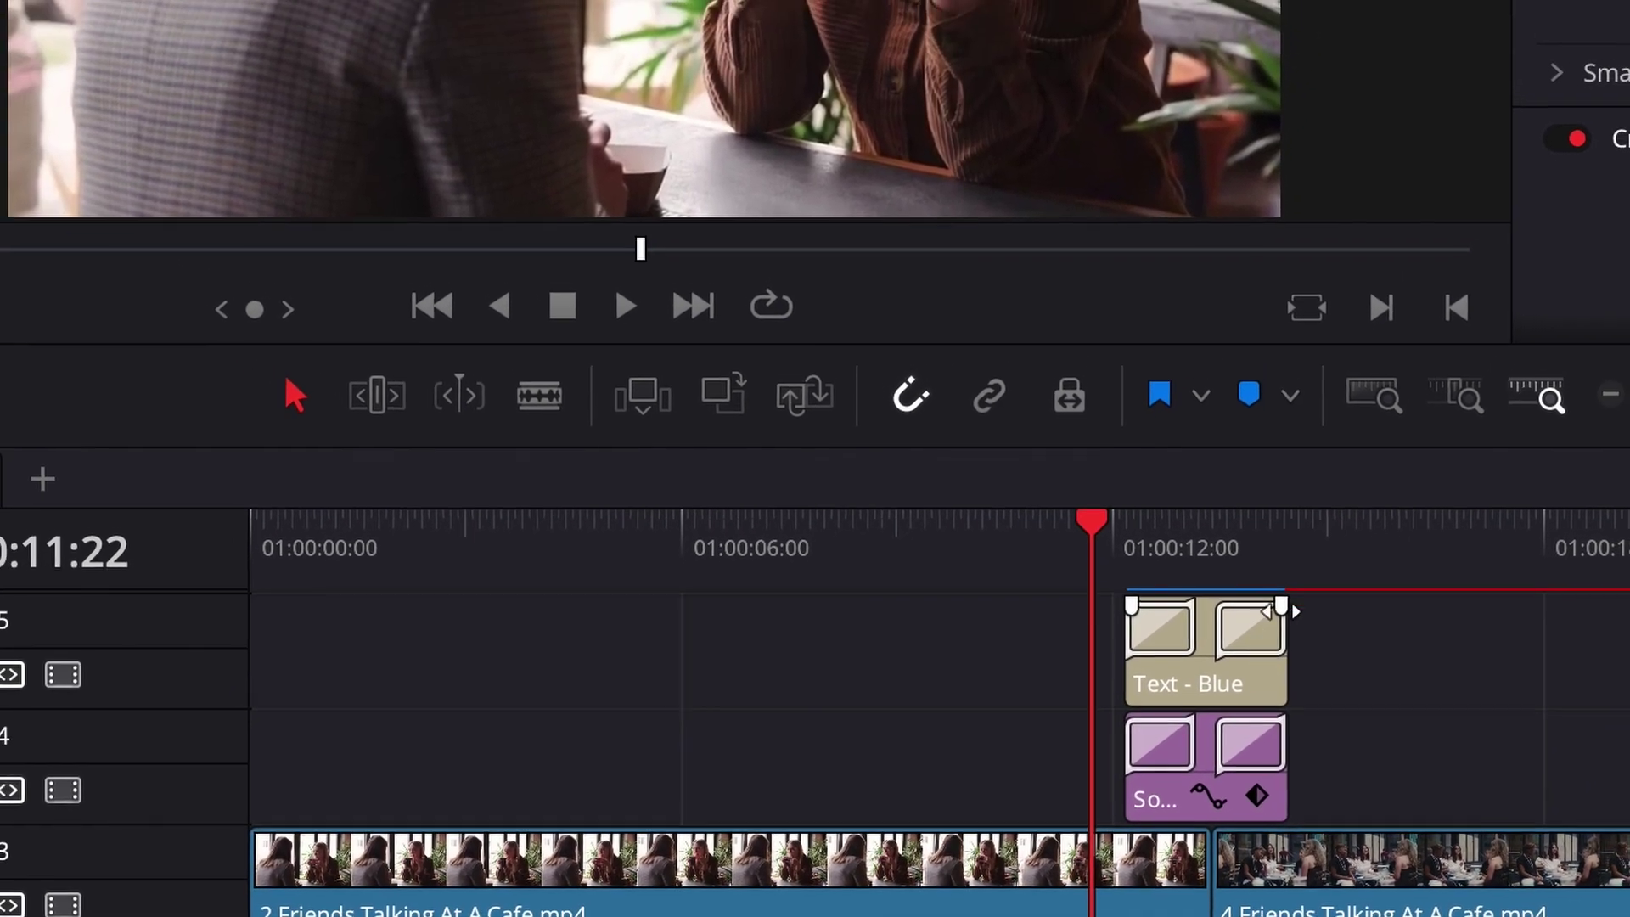
Preview the Text - Blue title over the cut, then select it together with the purple clip
click(1119, 553)
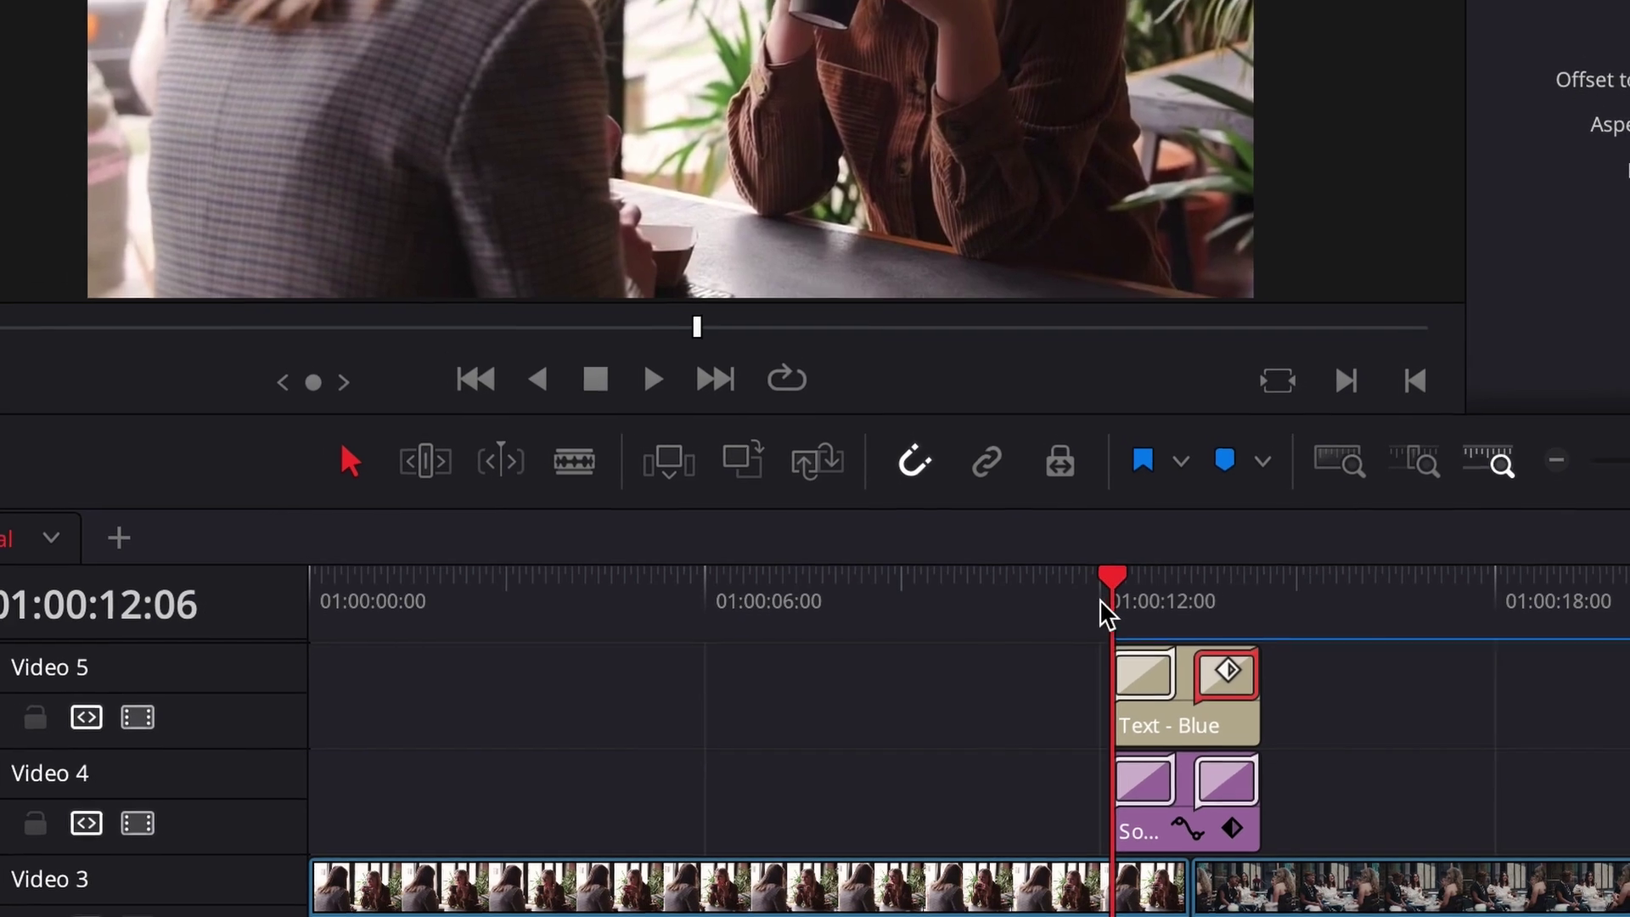
drag(1103, 611, 1240, 710)
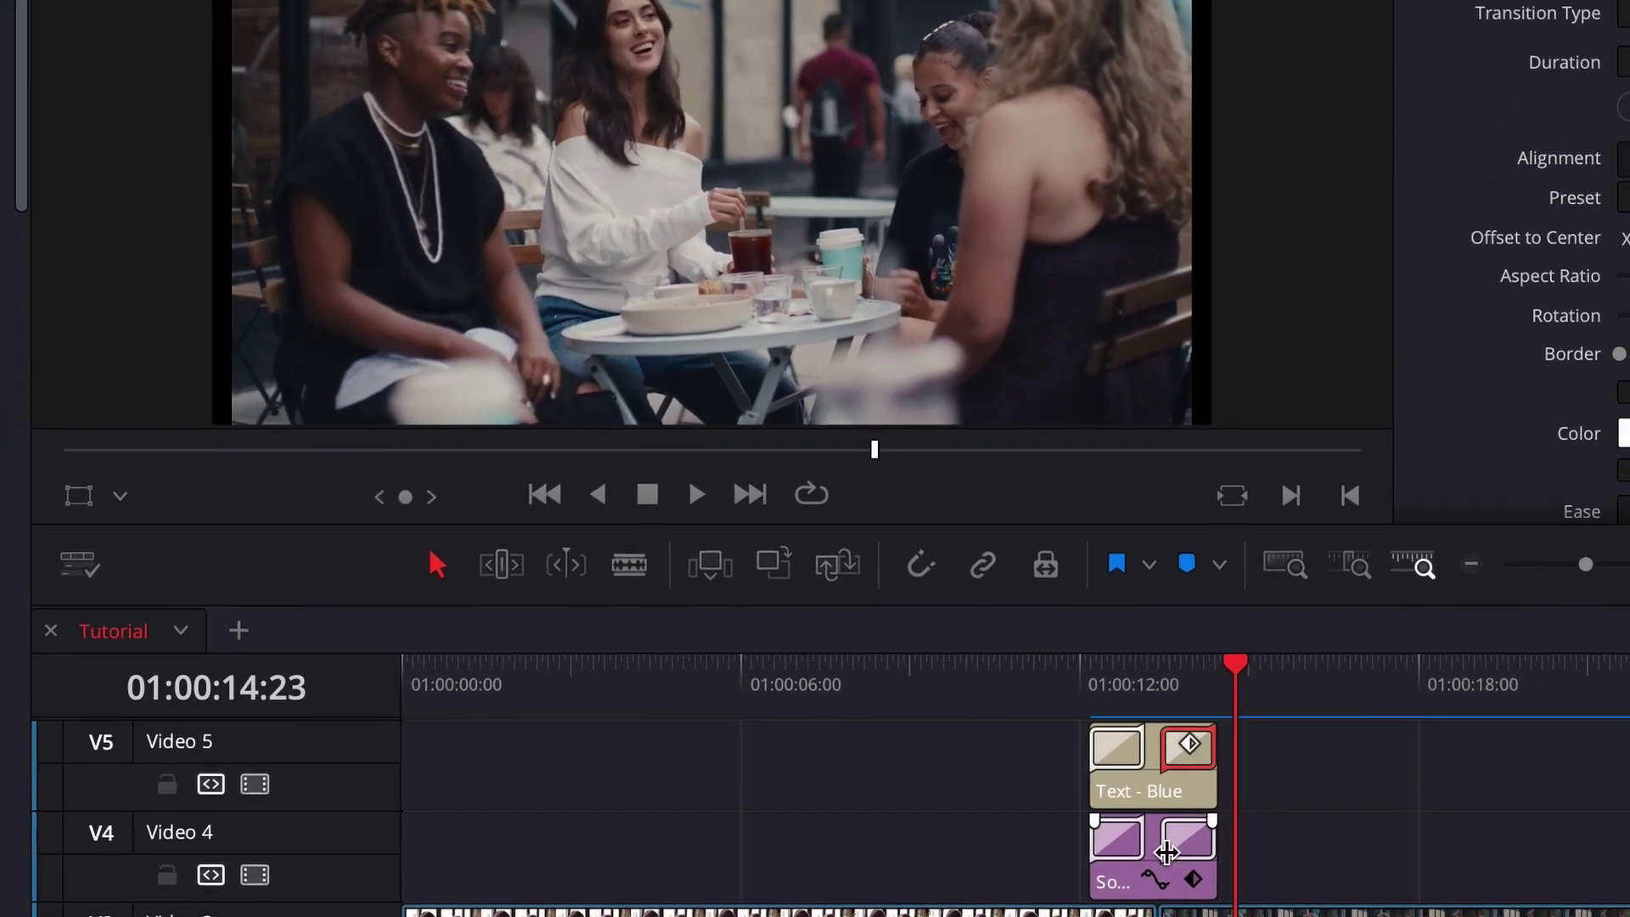
drag(1076, 679, 1252, 721)
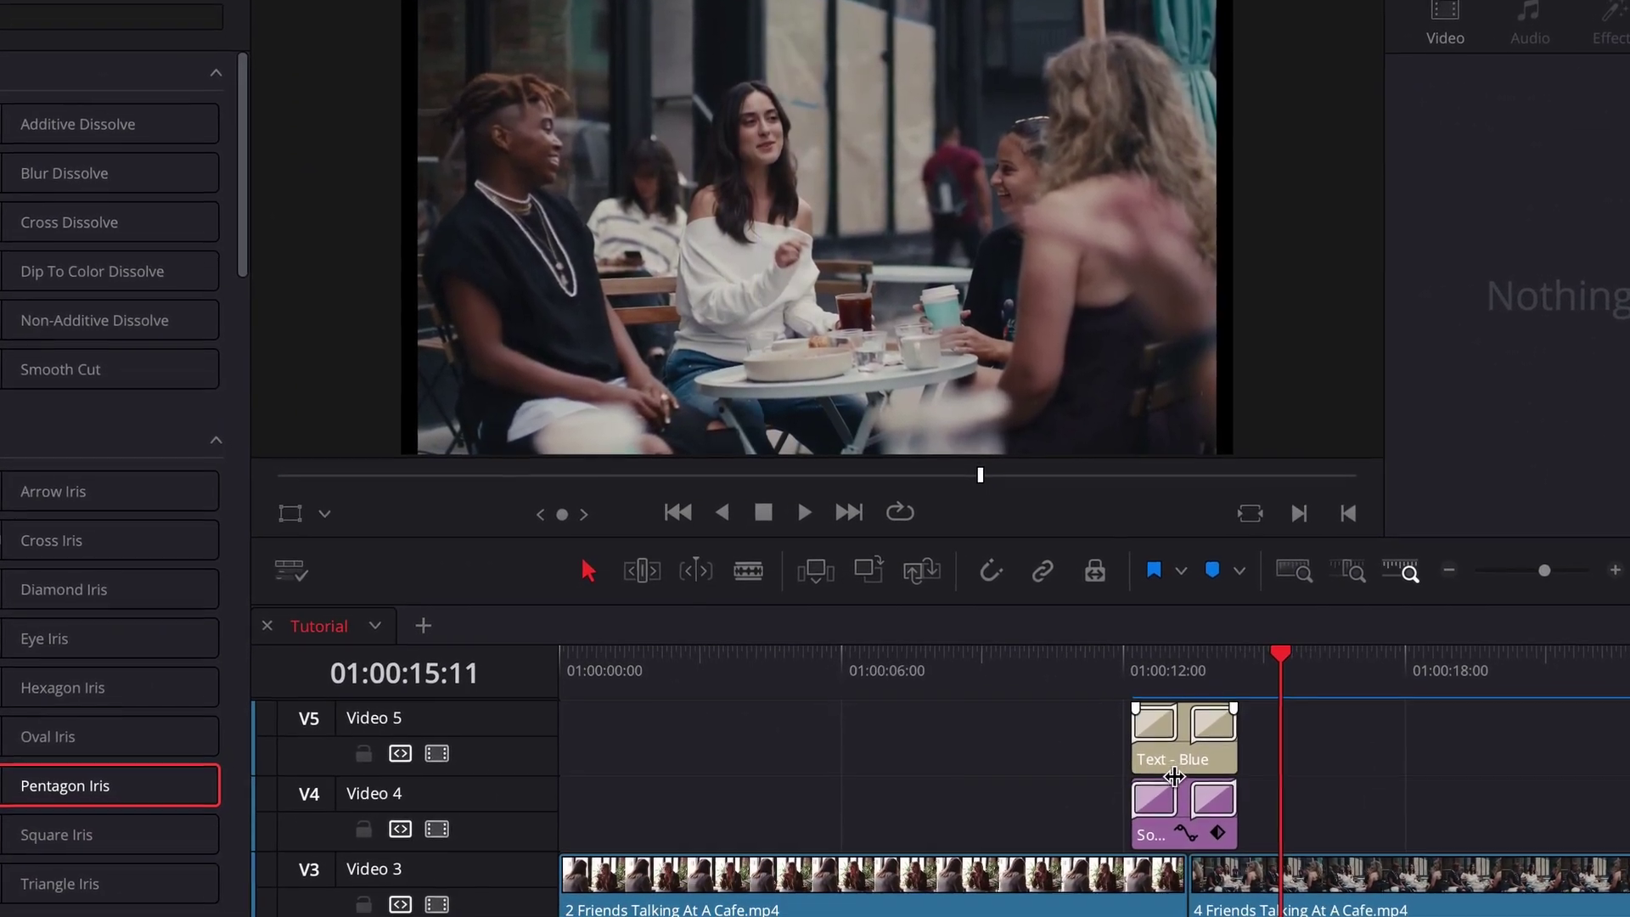
drag(1046, 732, 1205, 832)
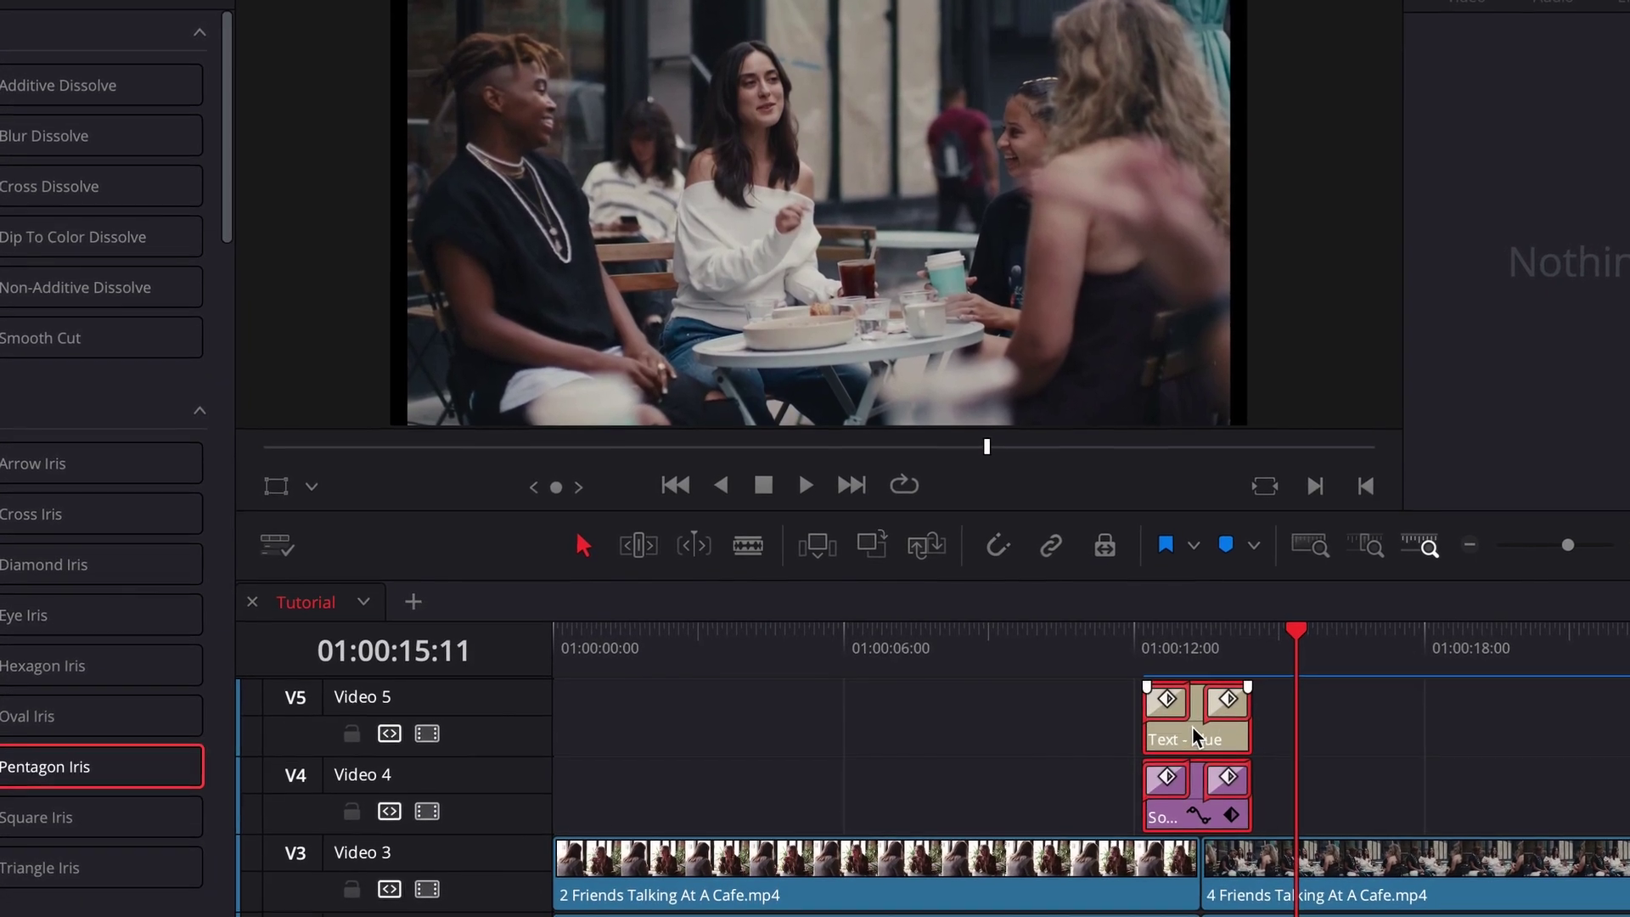
right_click(1193, 726)
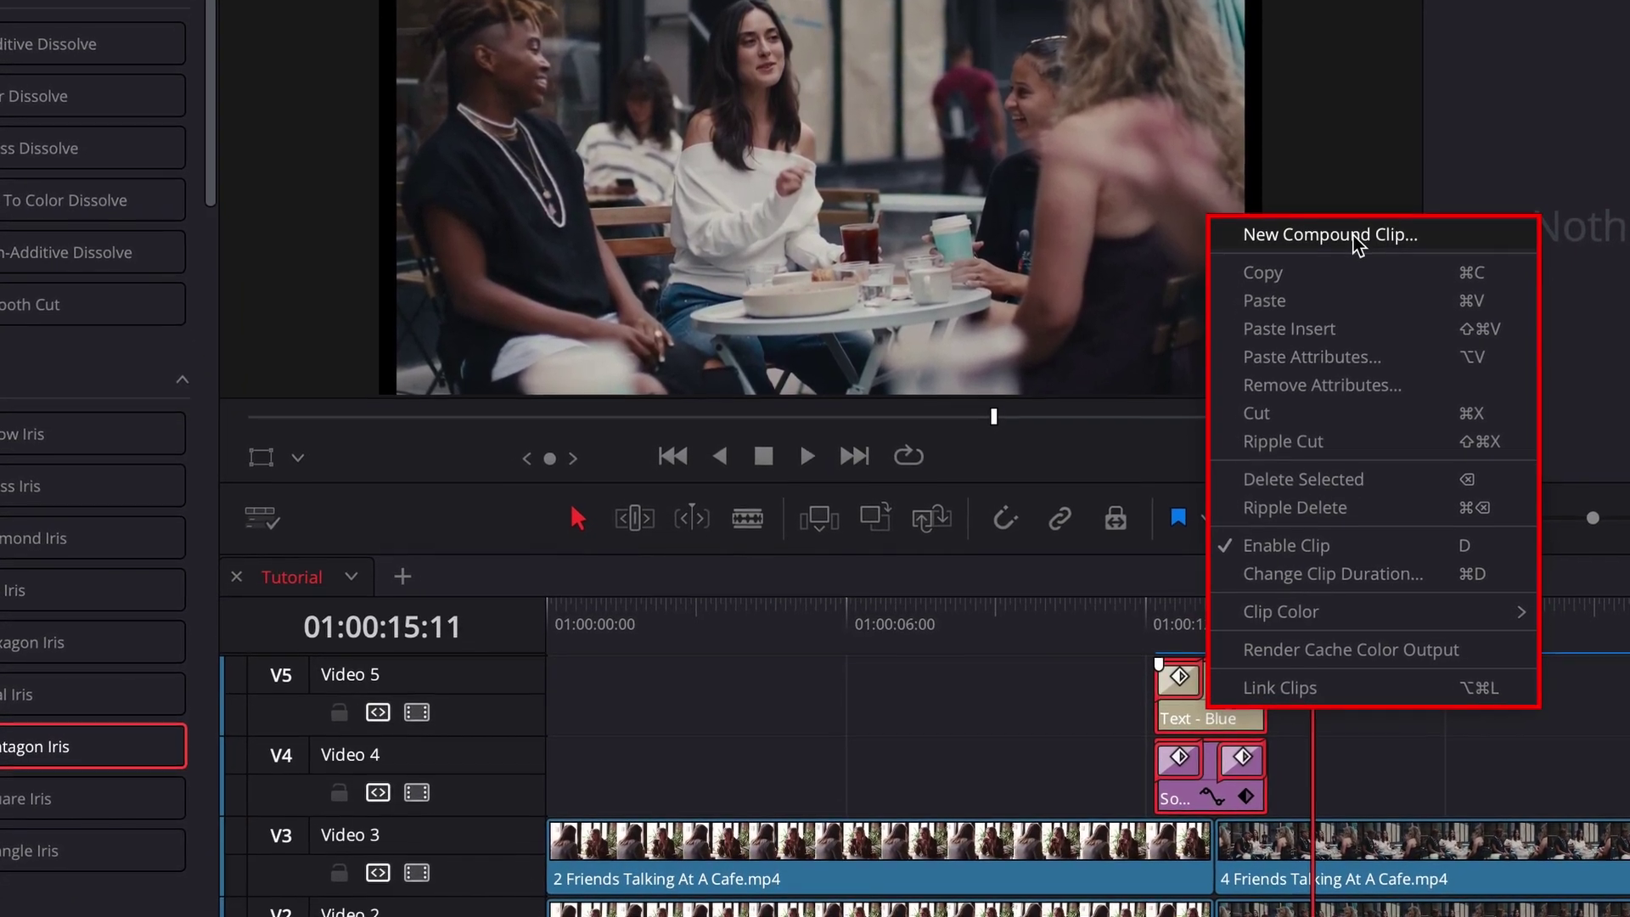
Create a compound clip named 'Transition' from the selection and scrub through it
click(1356, 237)
text(Transition)
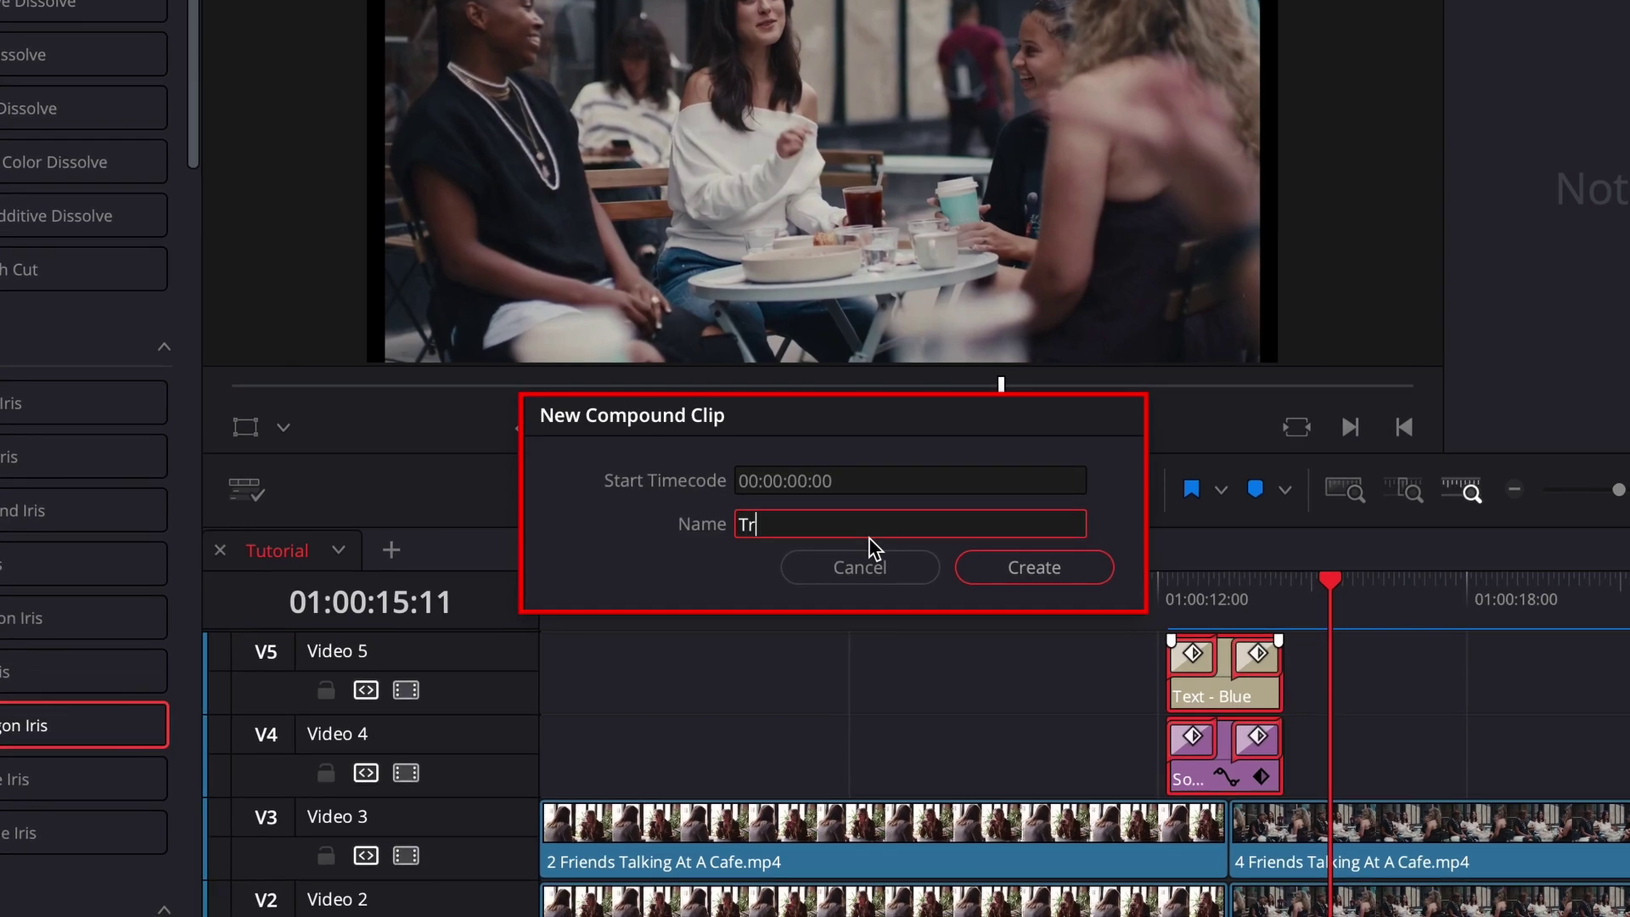
key(Return)
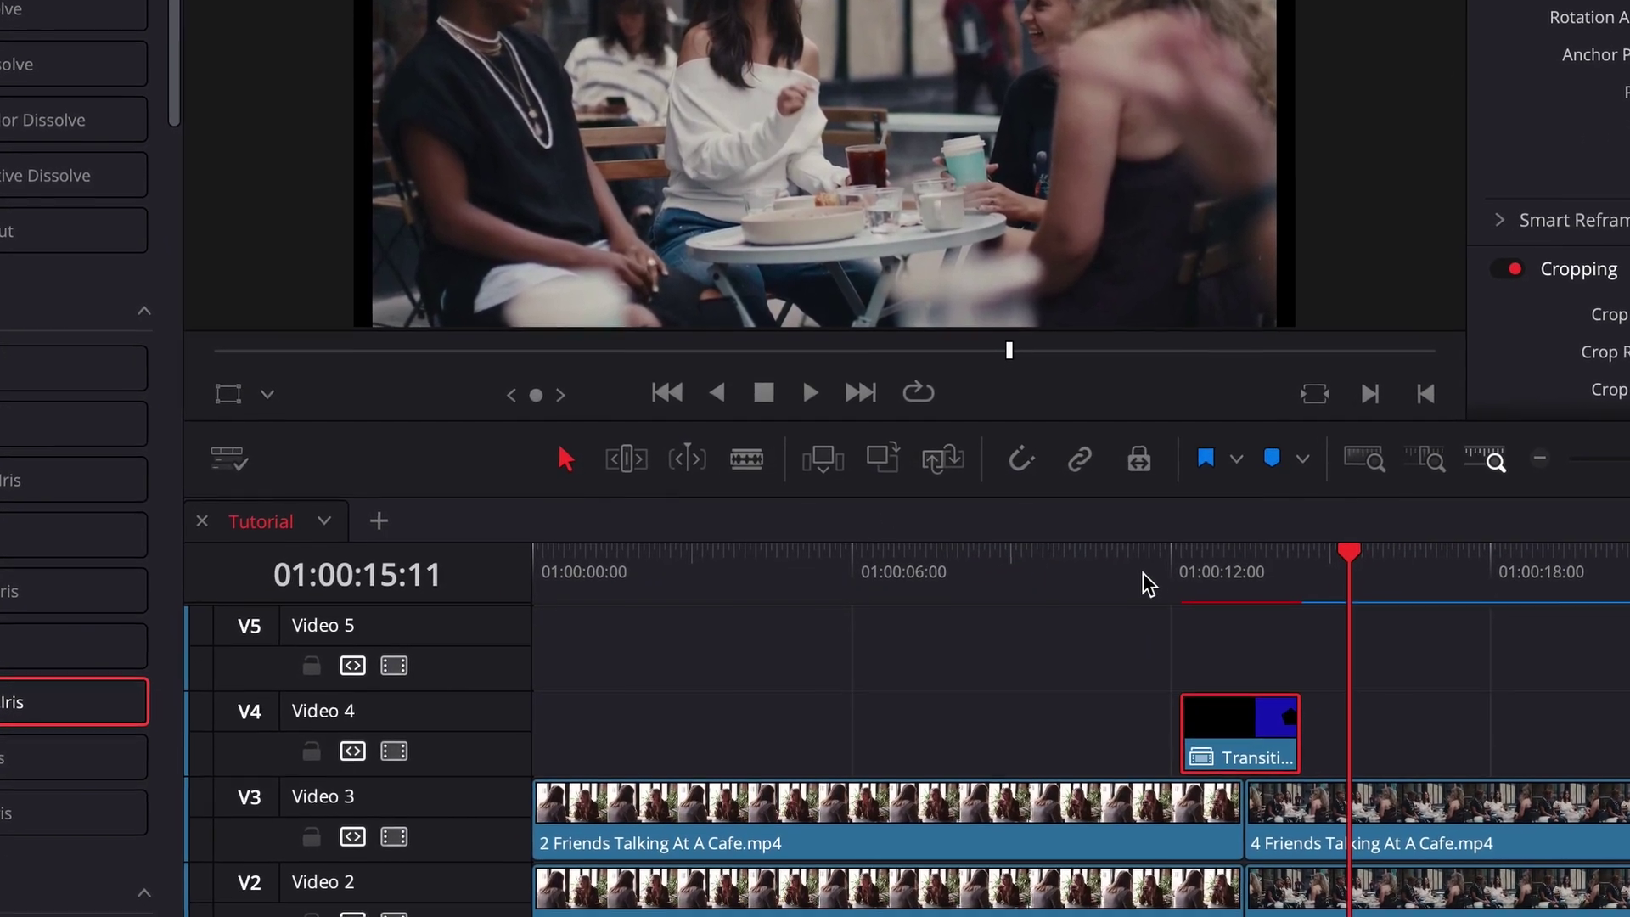
click(1188, 581)
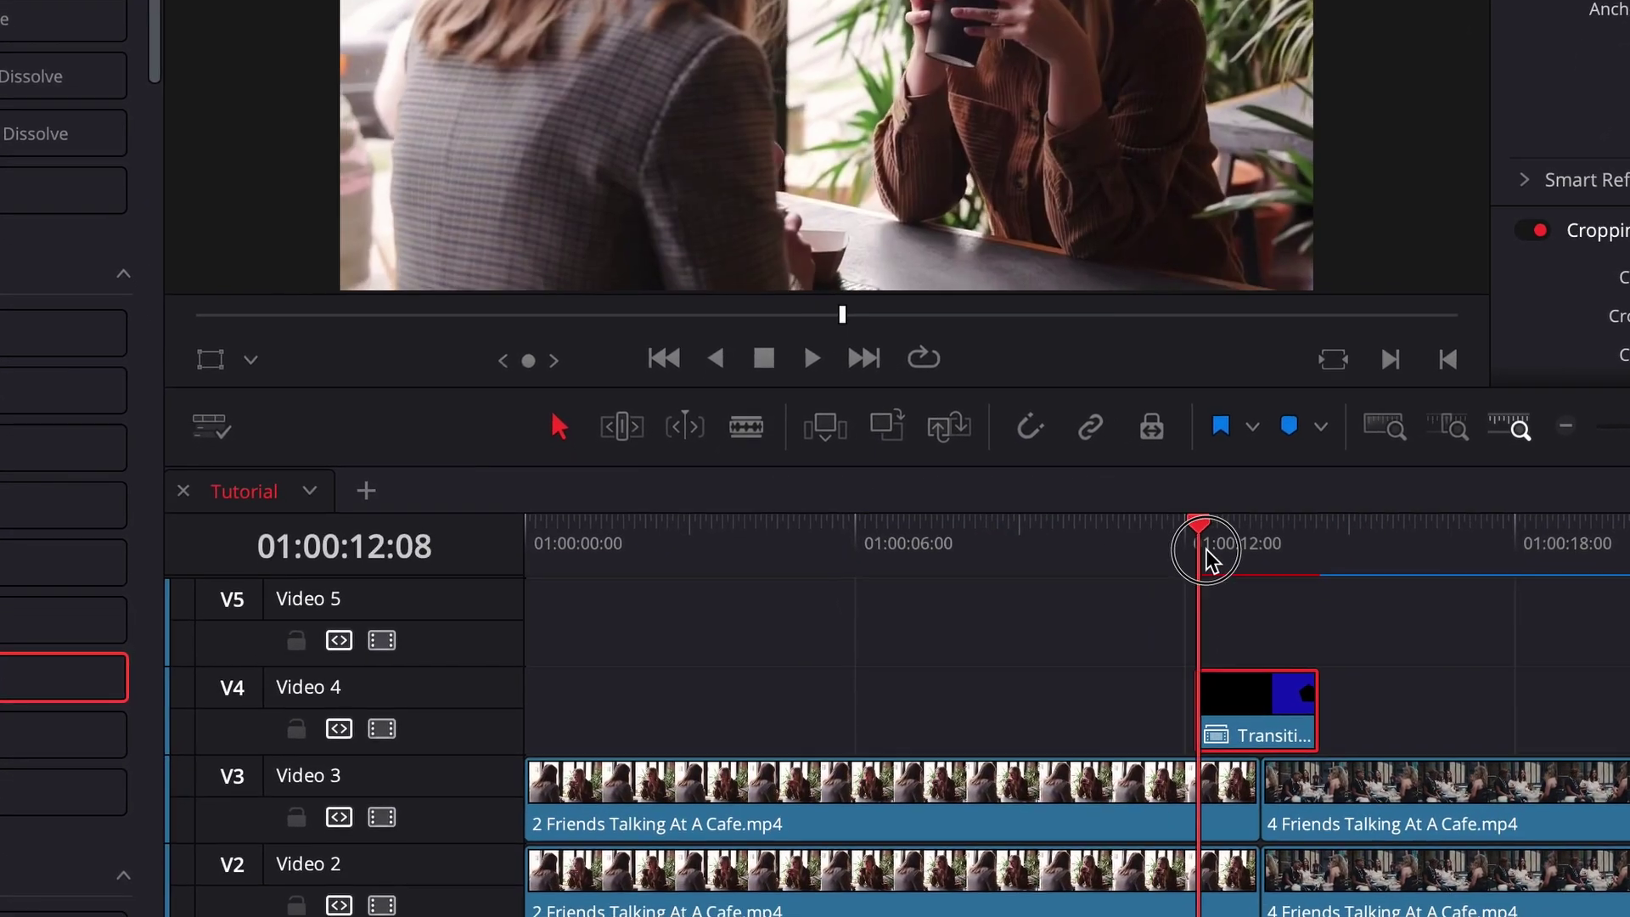
drag(1205, 548, 1344, 536)
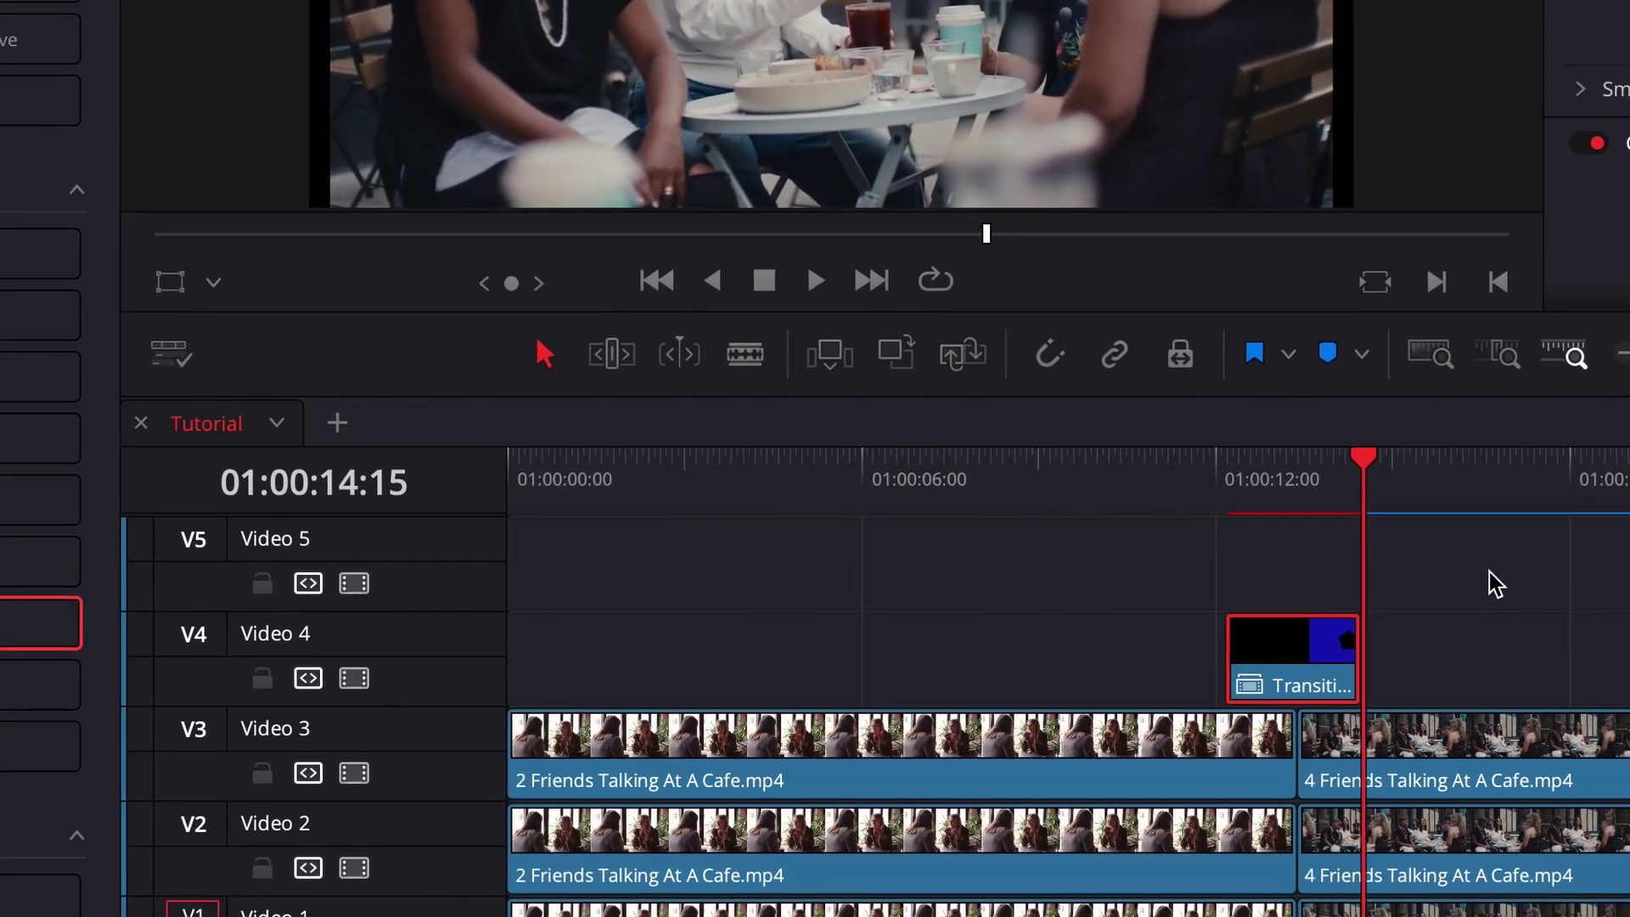